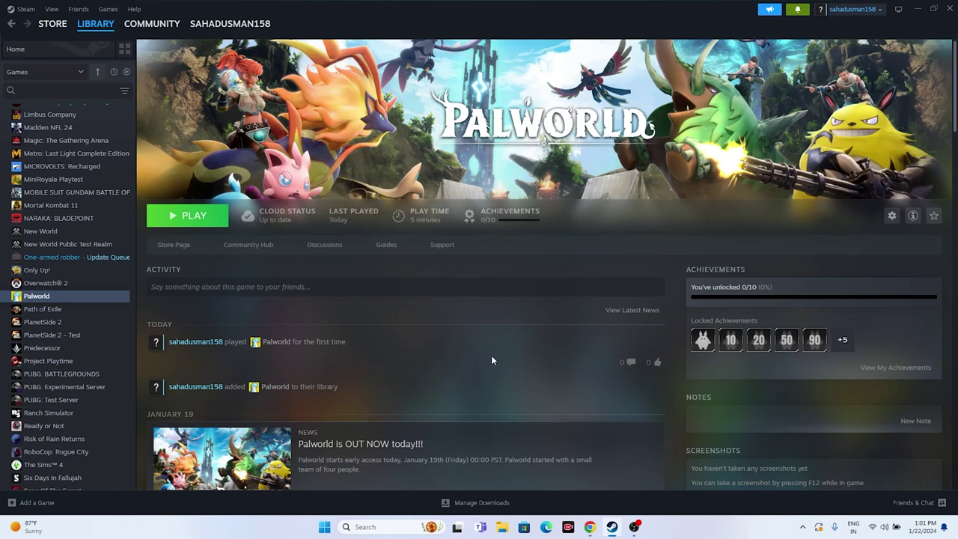
Show the computer's power options, including Restart, and dismiss them without choosing one
click(324, 529)
click(324, 529)
click(324, 529)
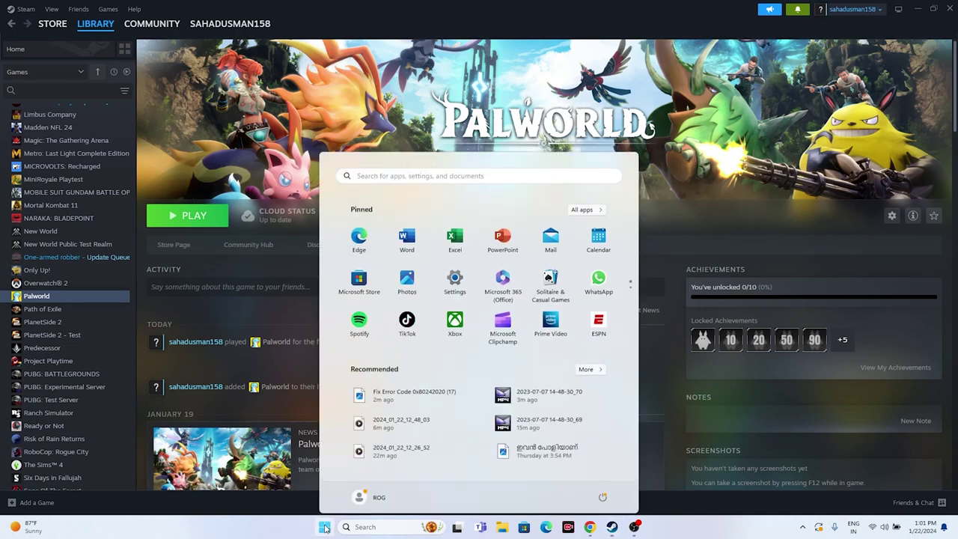
click(602, 494)
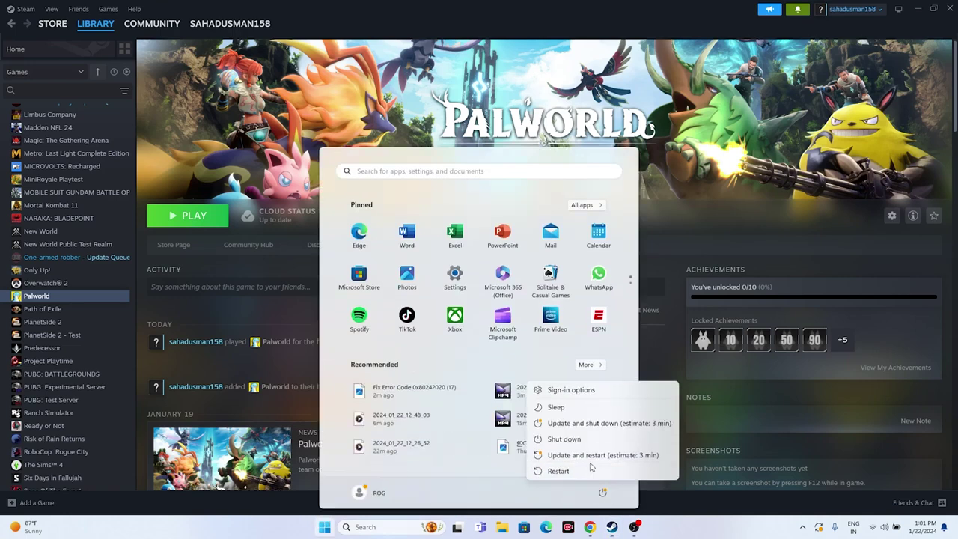
click(694, 533)
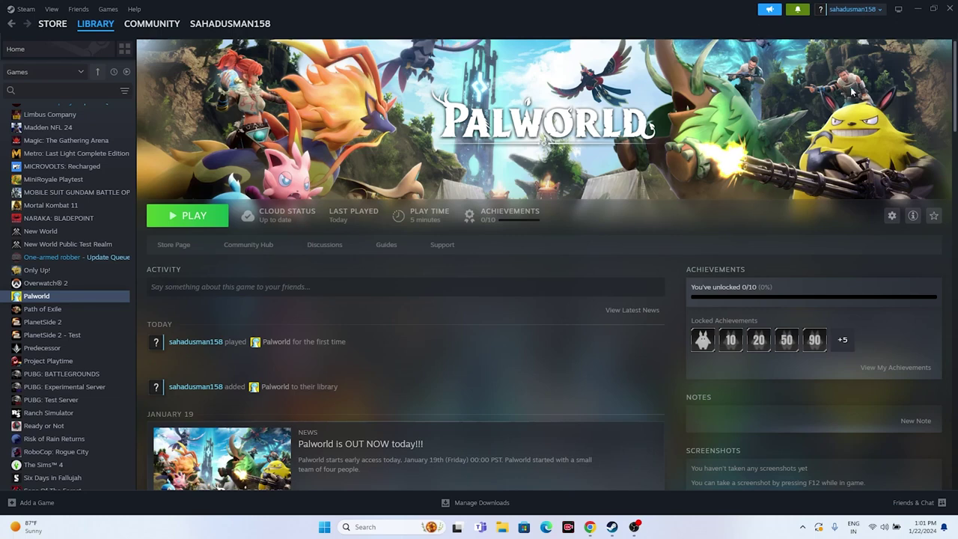
Browse Palworld's installed files from its Steam library properties, select the Palworld application, and close the folder
right_click(42, 298)
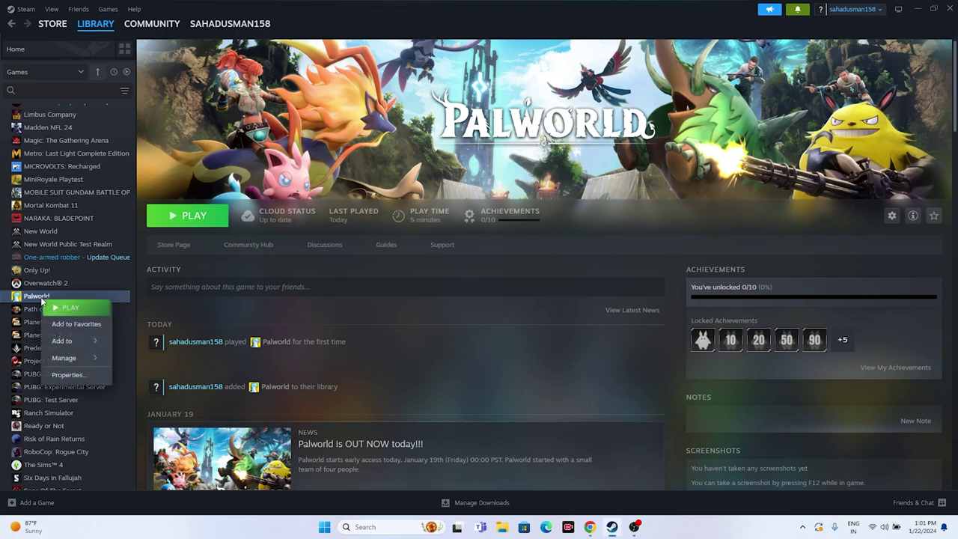
click(66, 374)
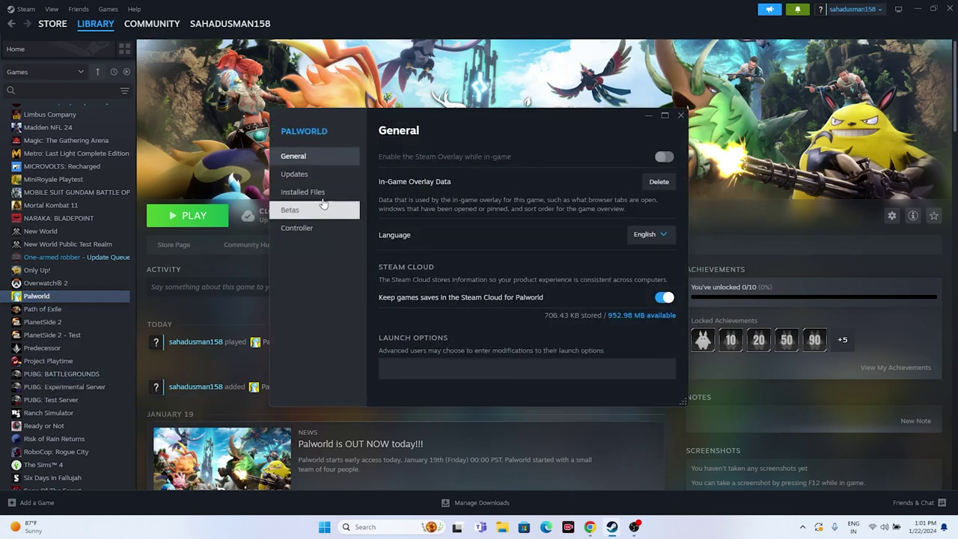
click(319, 193)
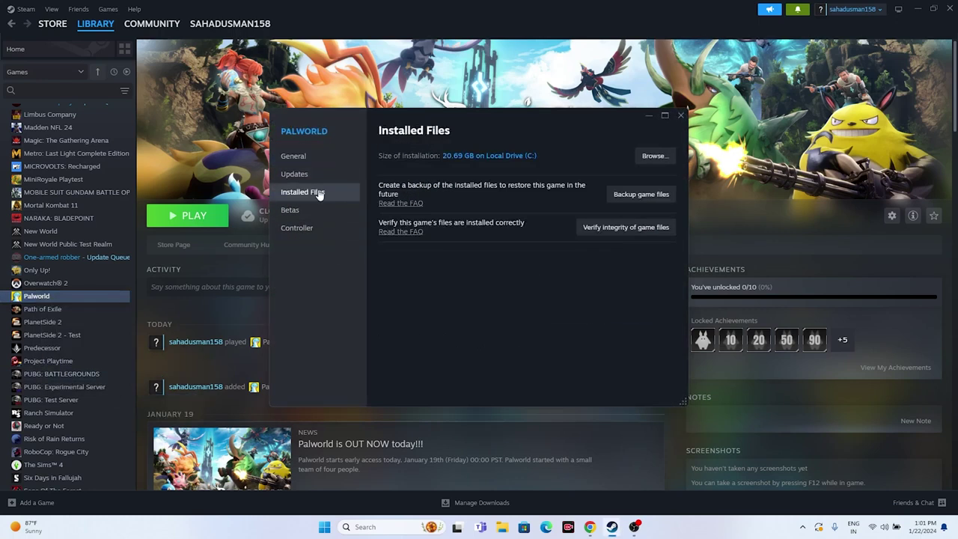
click(654, 156)
click(917, 9)
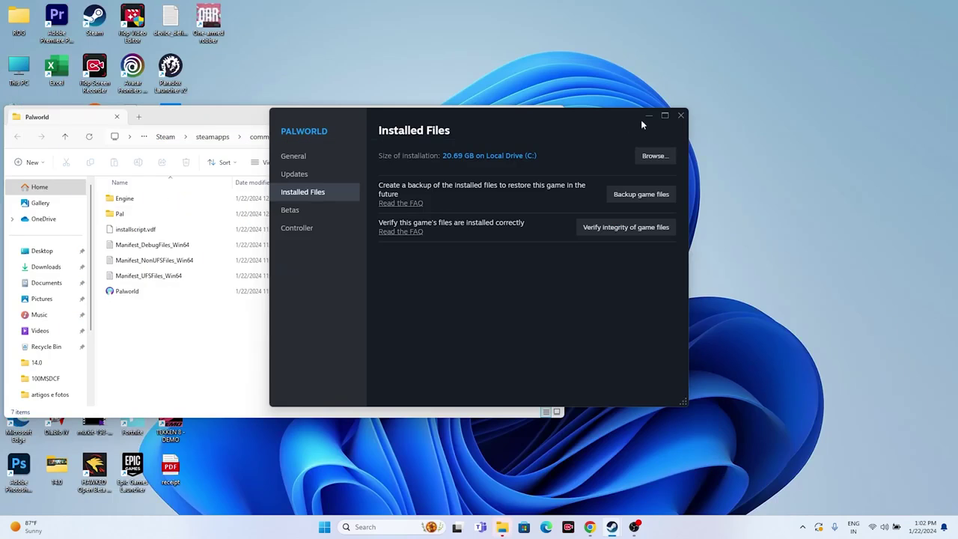
click(680, 115)
click(530, 116)
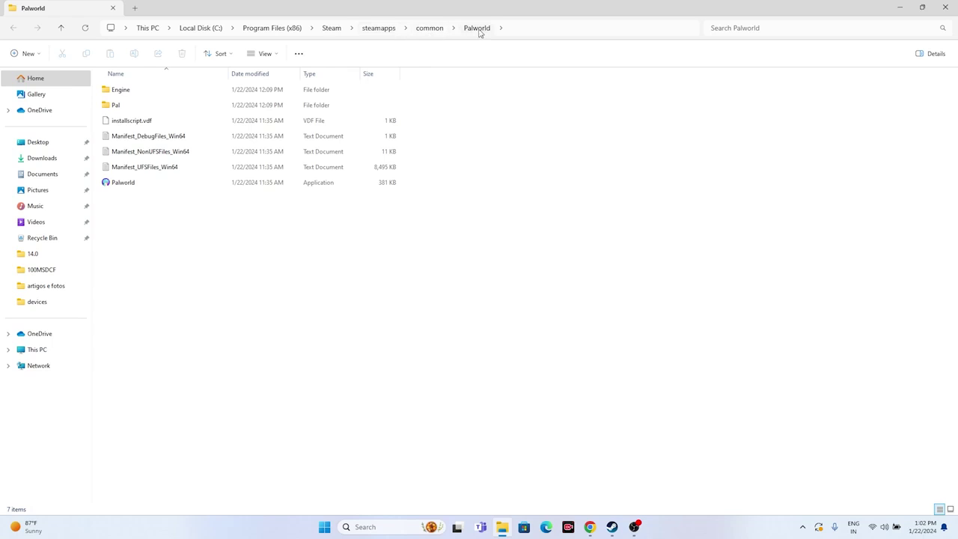
click(142, 185)
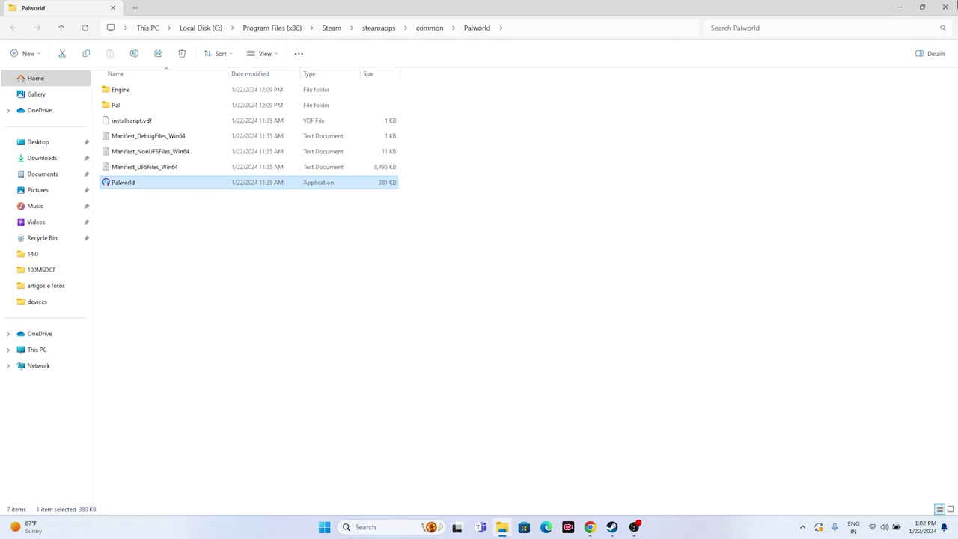
click(943, 6)
Open the Steam folder inside Program Files (x86) on Local Disk (C:) in File Explorer
click(501, 526)
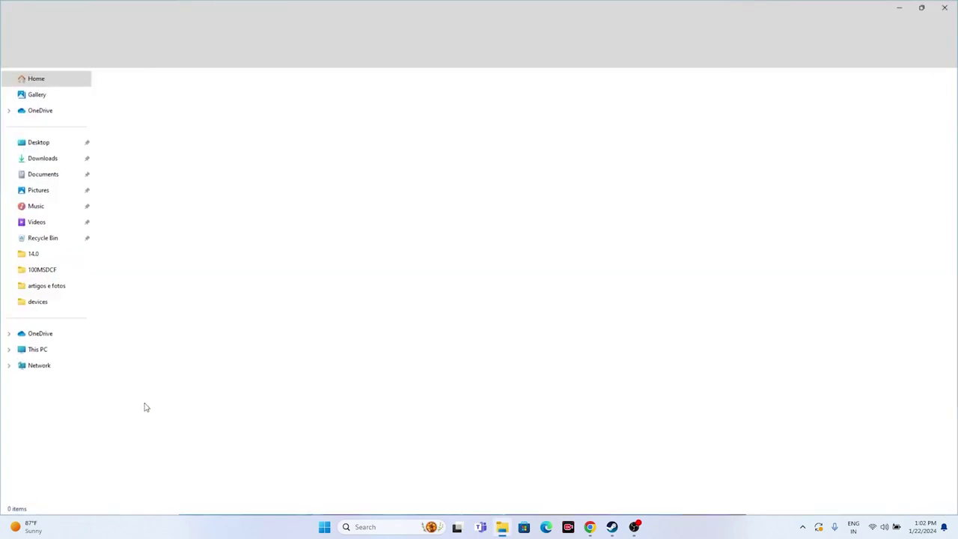
click(41, 350)
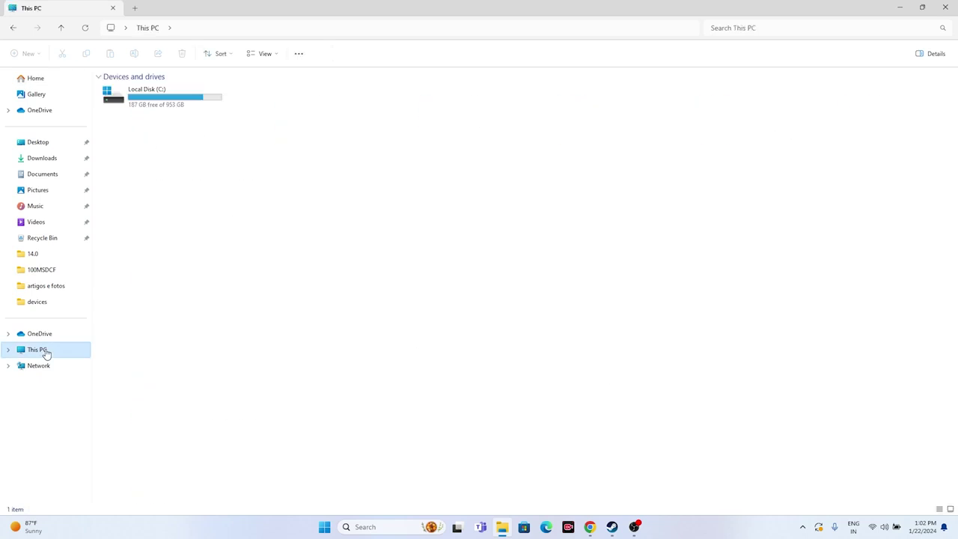
double_click(132, 99)
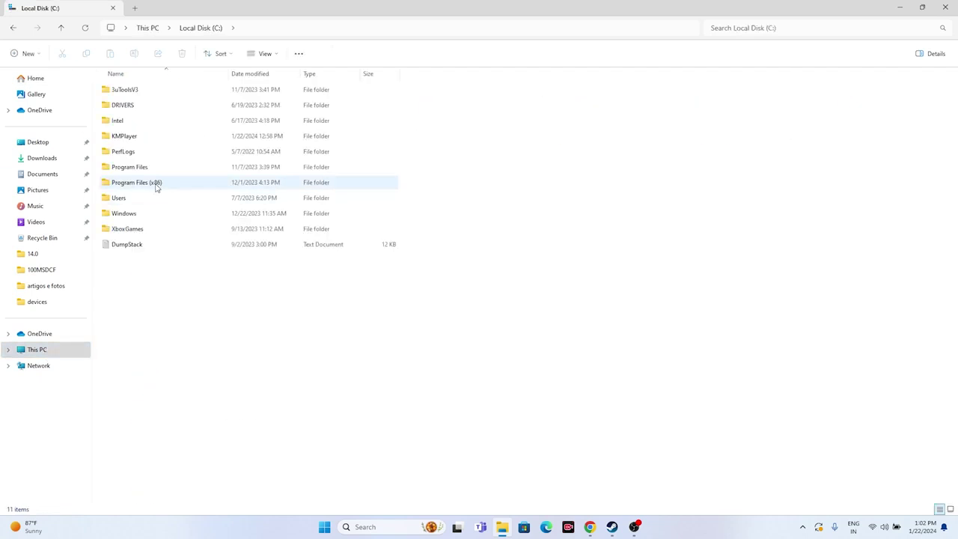
click(156, 187)
double_click(156, 187)
scroll(149, 341, down, 2)
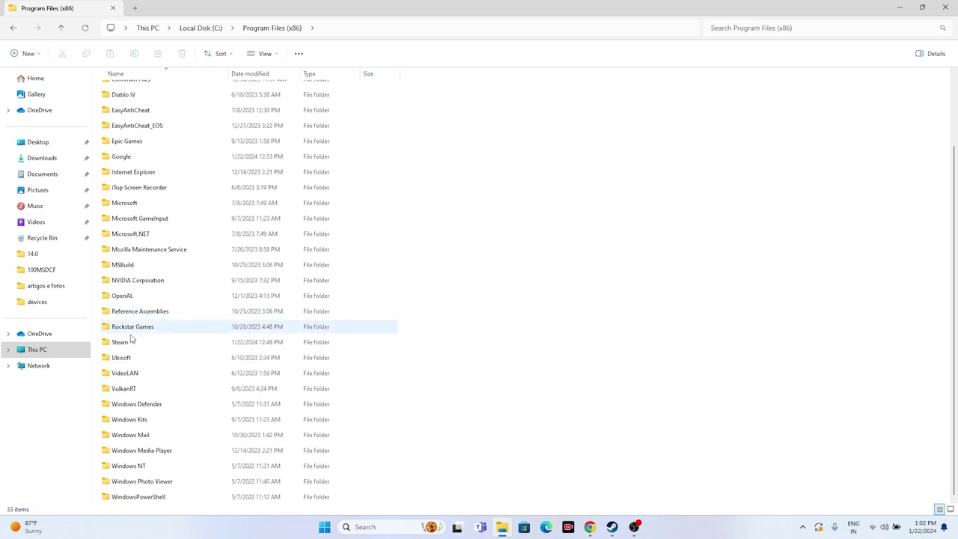
click(127, 344)
double_click(127, 345)
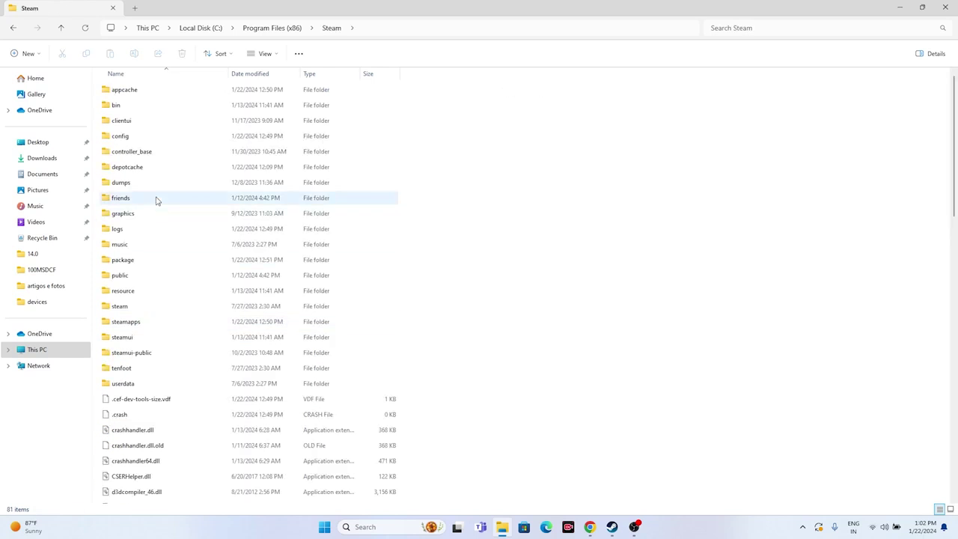
Open the Palworld game folder under steamapps\common
double_click(139, 322)
double_click(123, 89)
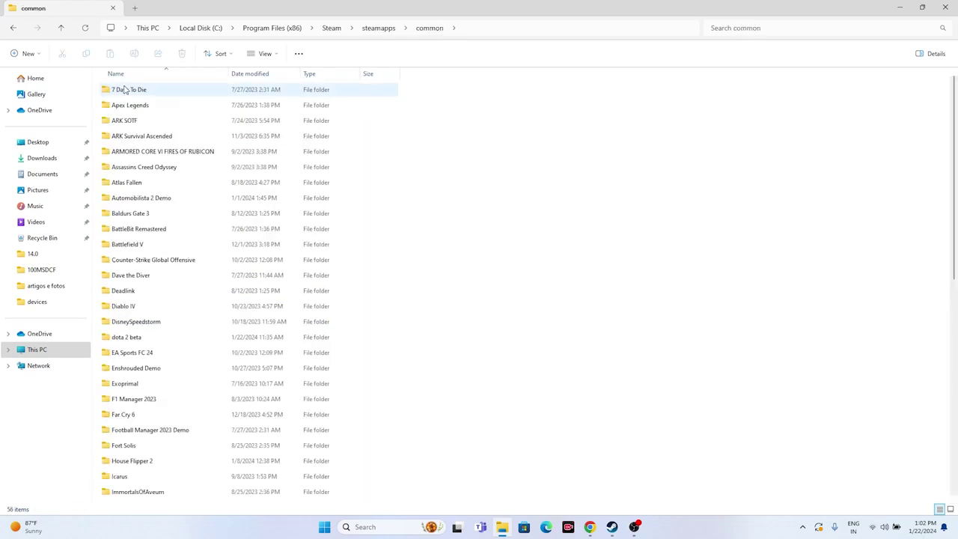
scroll(135, 224, down, 6)
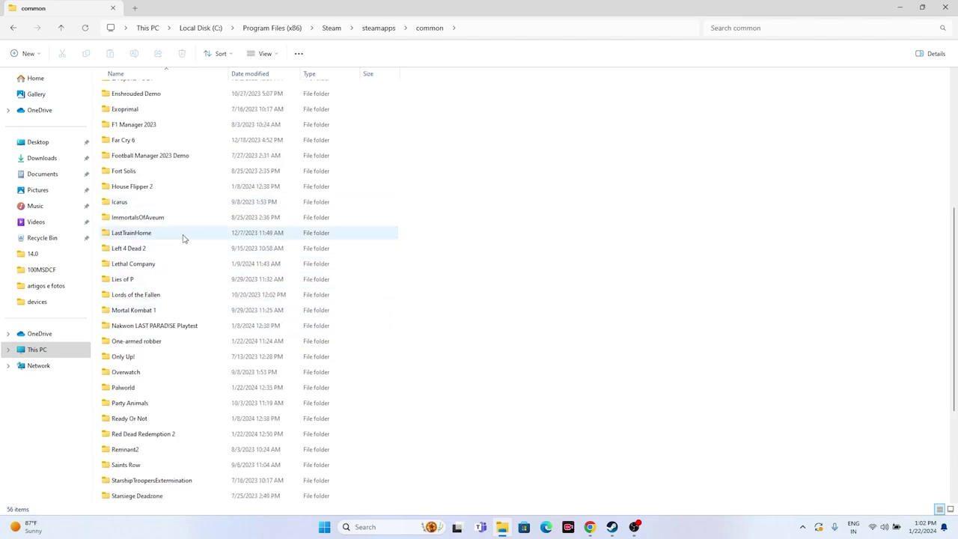
scroll(143, 224, down, 3)
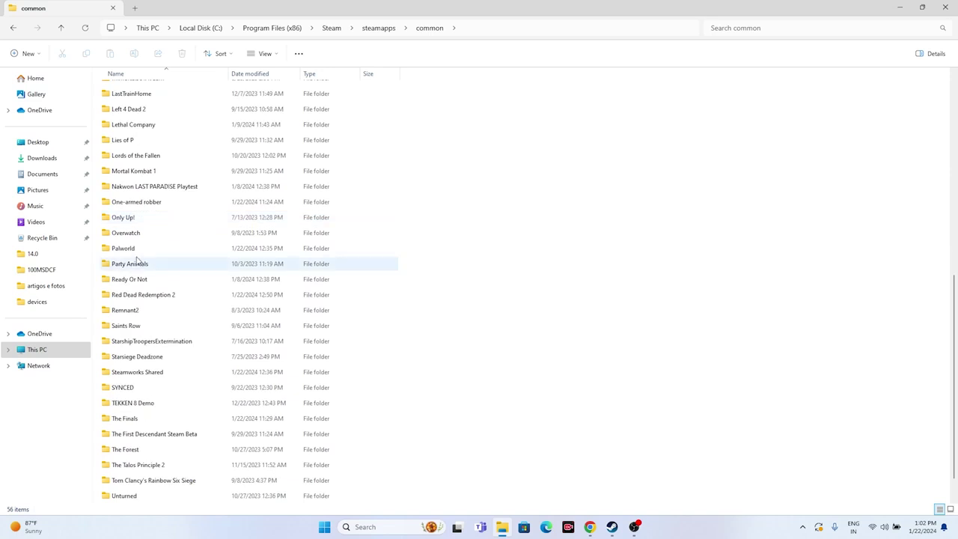
click(131, 253)
double_click(130, 253)
Open the compatibility settings in the Palworld application's file properties
click(266, 184)
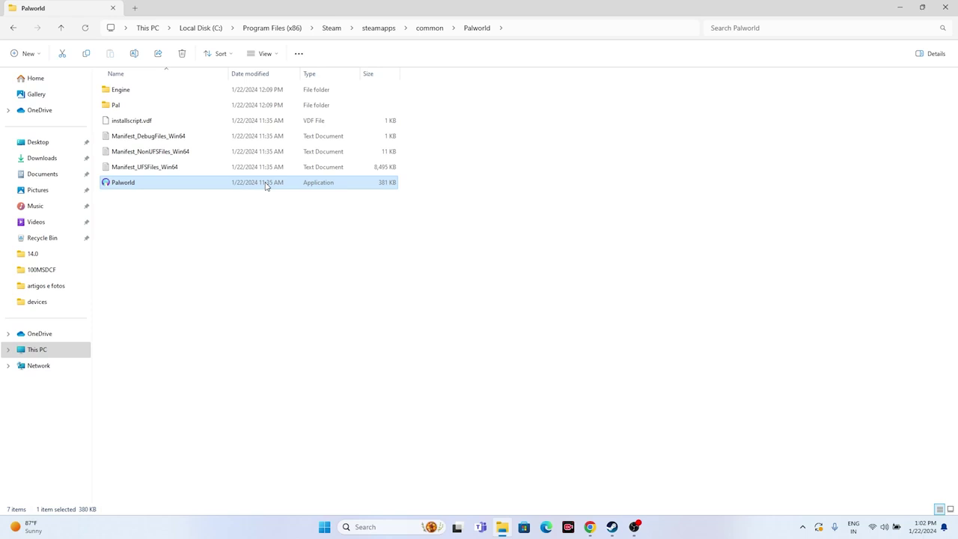
right_click(265, 185)
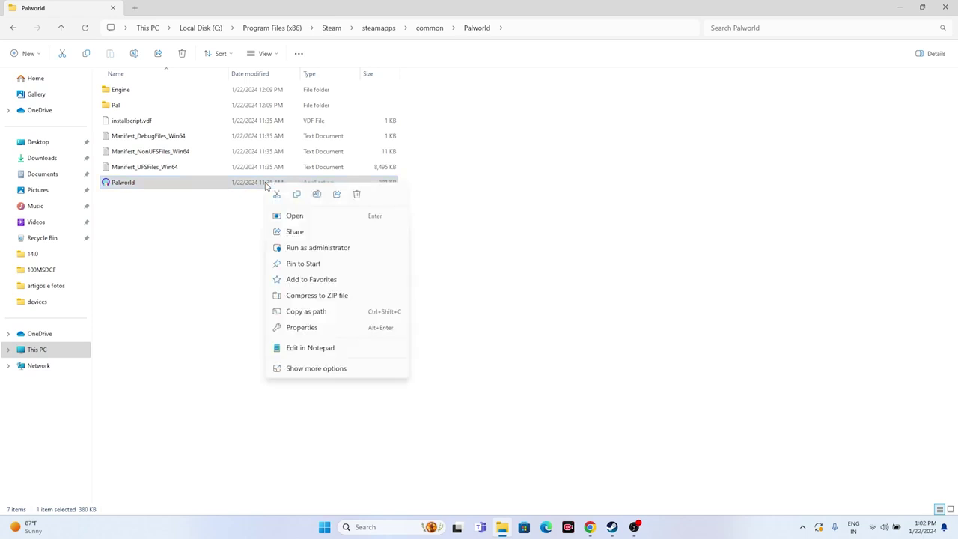
click(309, 368)
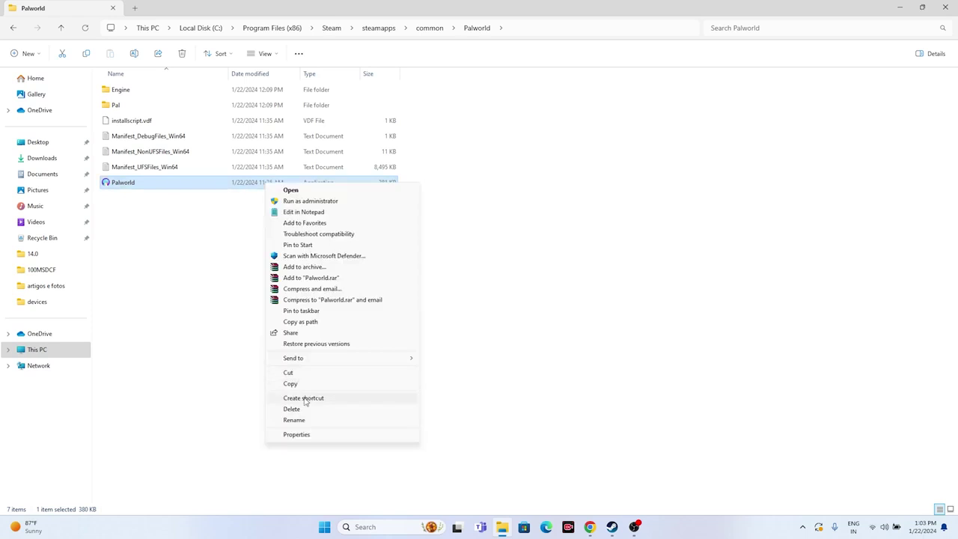
click(306, 434)
click(304, 209)
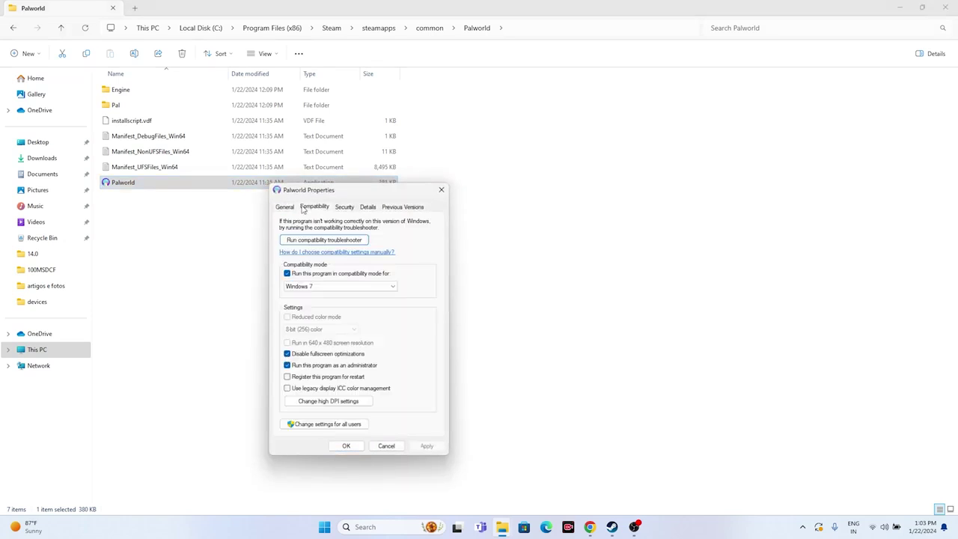
Enable compatibility mode for the Palworld application and set it to Windows 8
click(287, 273)
click(287, 273)
click(292, 286)
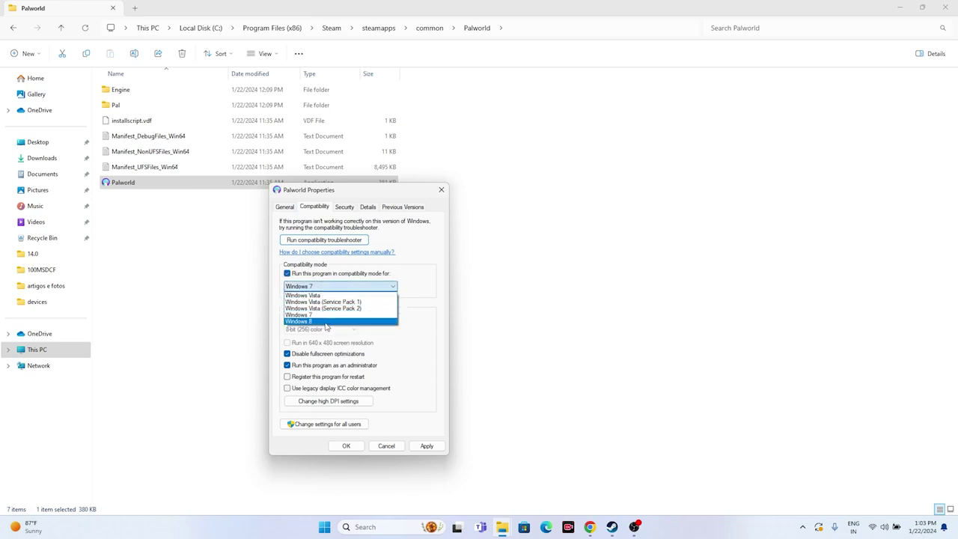
click(320, 322)
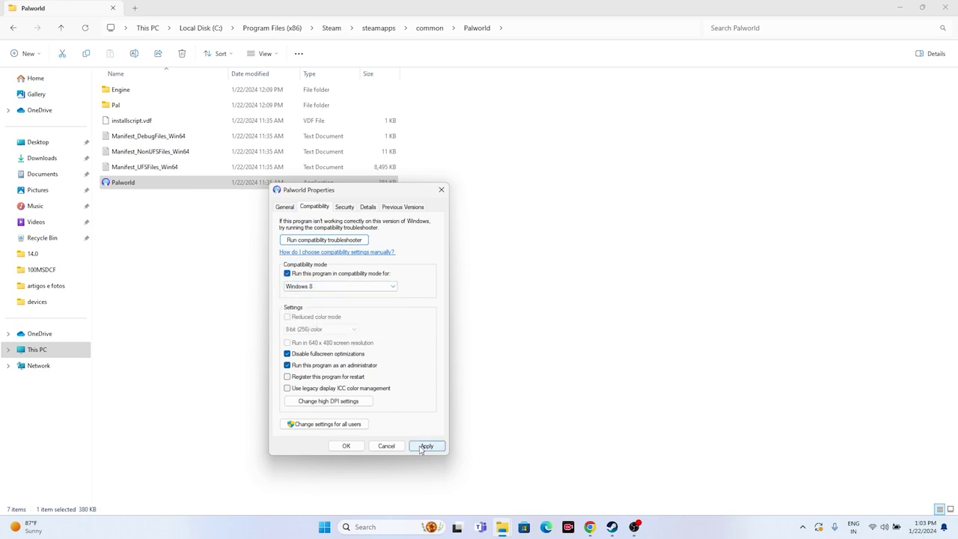
Set Palworld's compatibility mode to Windows 7 and apply the change
click(313, 291)
click(312, 316)
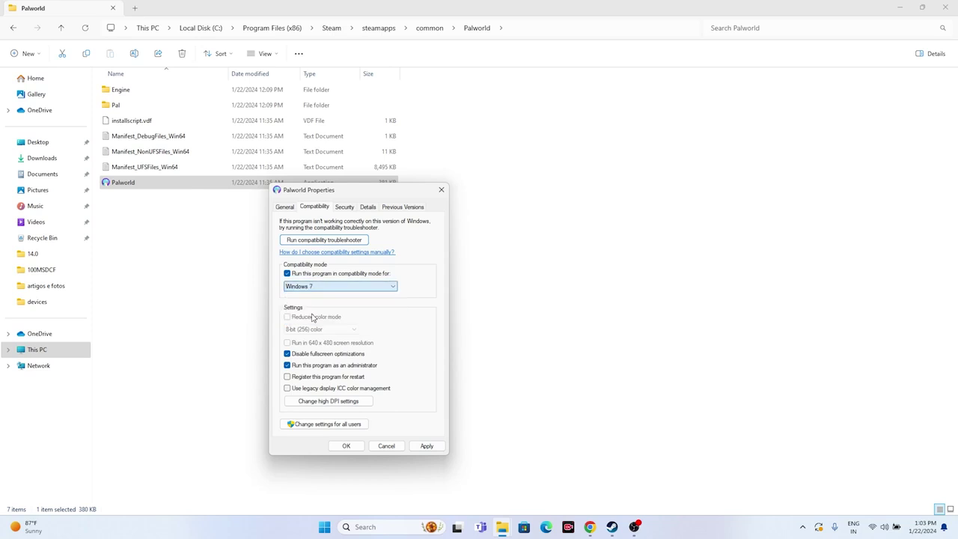
click(427, 447)
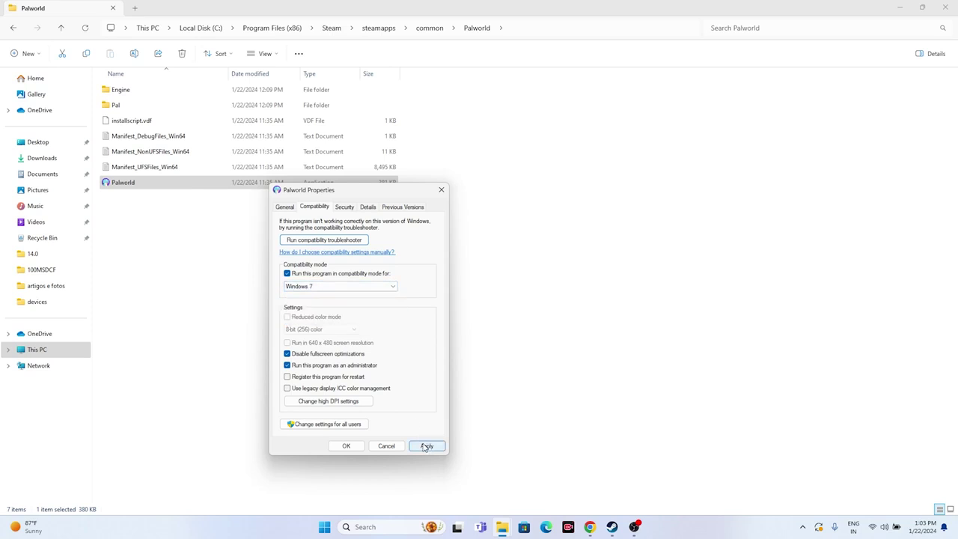
Uncheck "Disable fullscreen optimizations" for Palworld, save the properties, and close the game folder
click(287, 354)
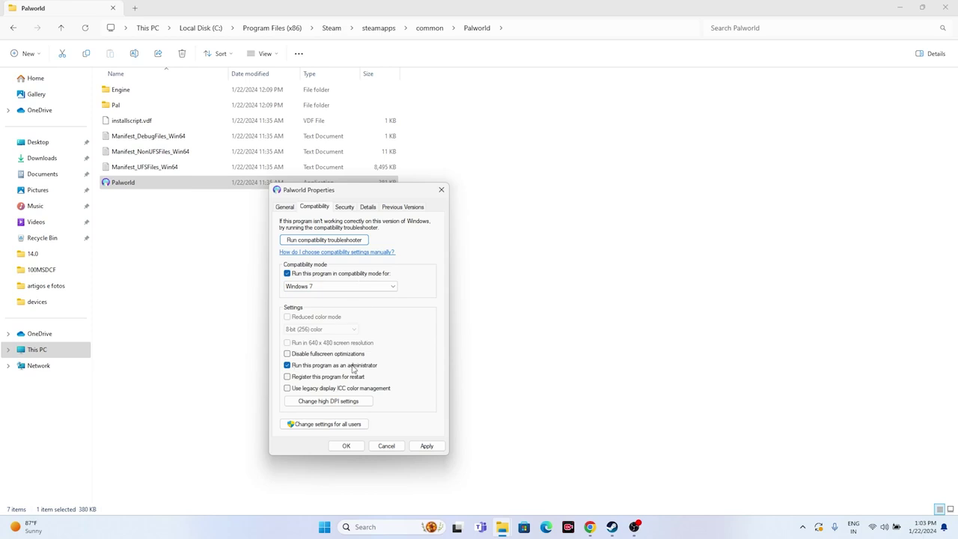
click(425, 445)
click(346, 446)
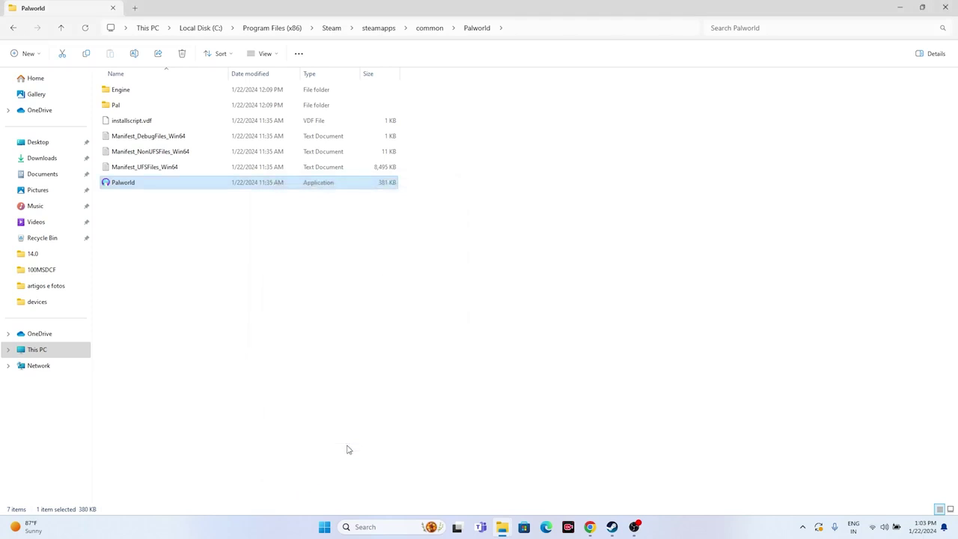
click(151, 239)
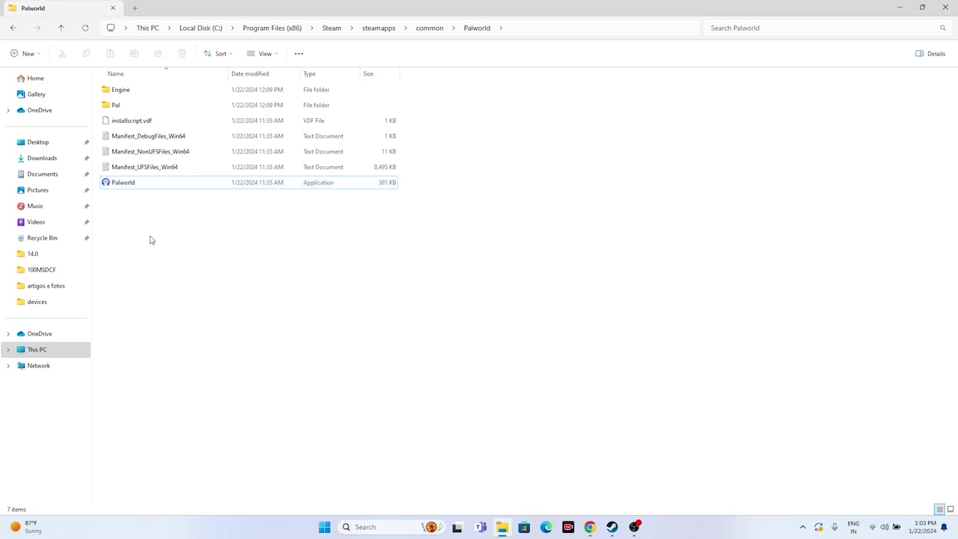
click(944, 8)
Switch to Windows Settings and review the automatic time zone and time options under Date & time
click(609, 528)
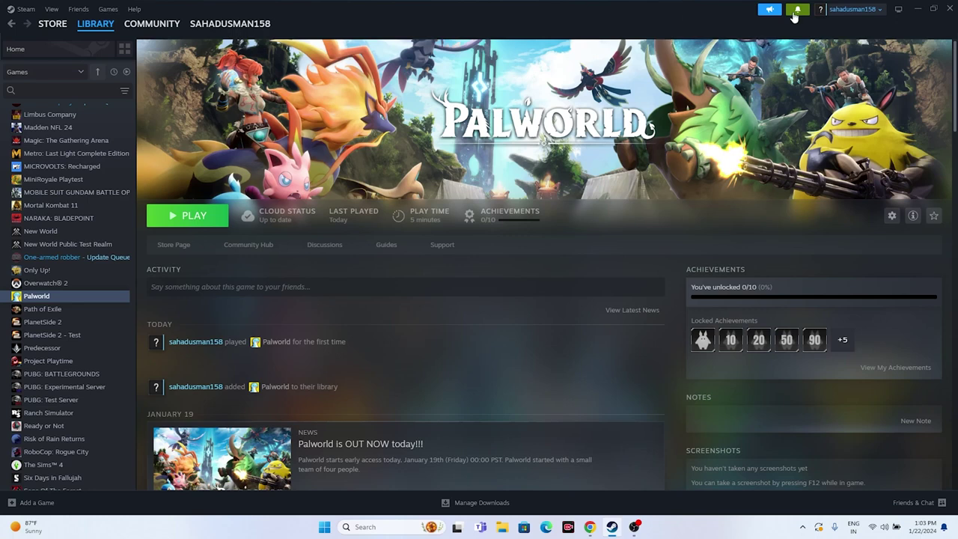
click(915, 8)
click(382, 526)
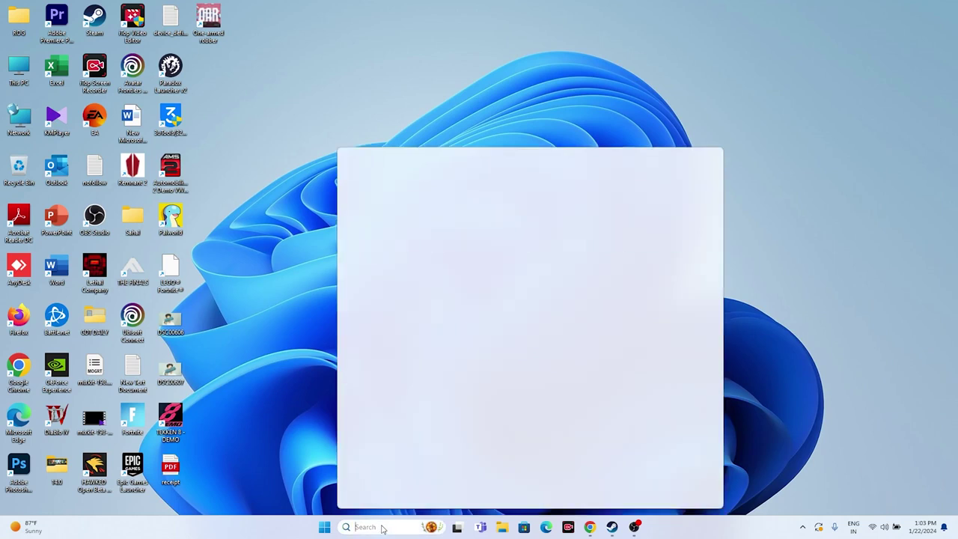
click(390, 278)
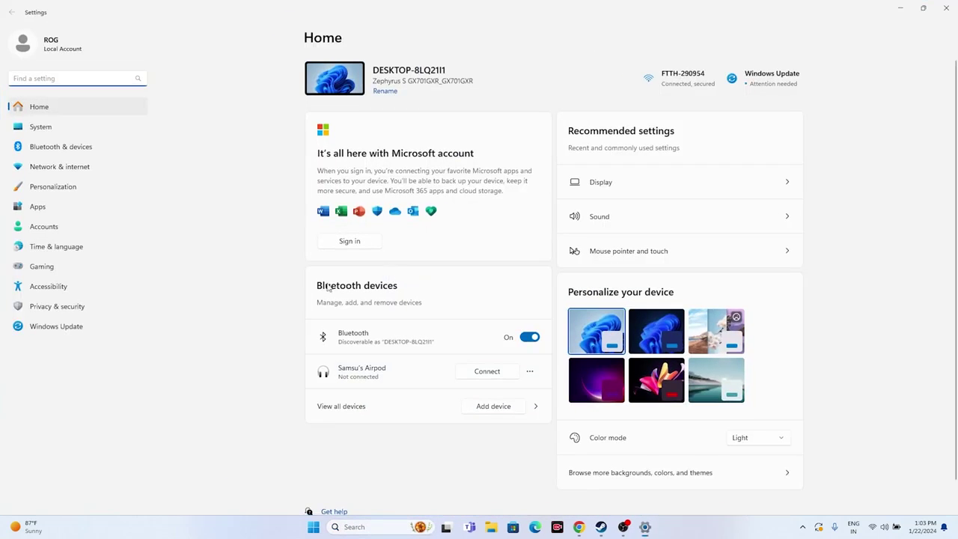
click(55, 249)
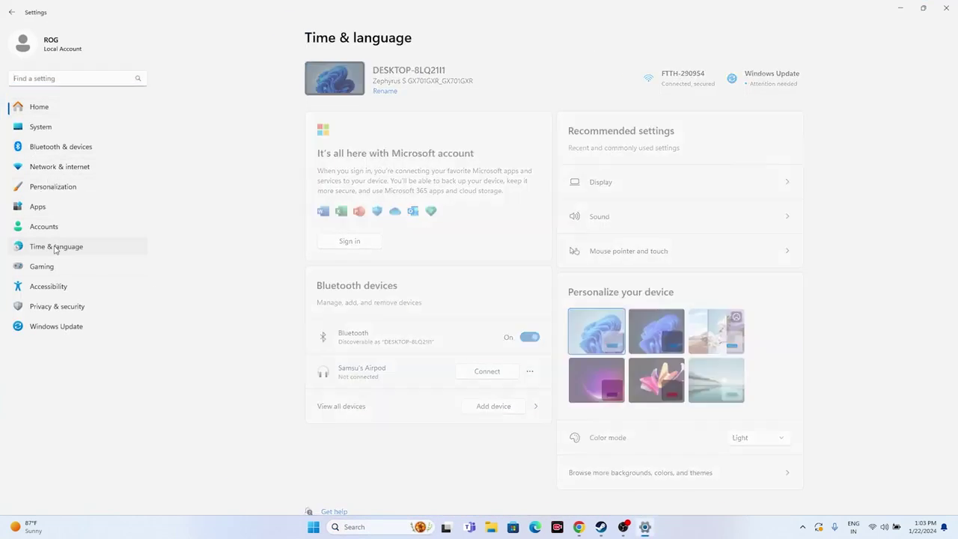
click(374, 120)
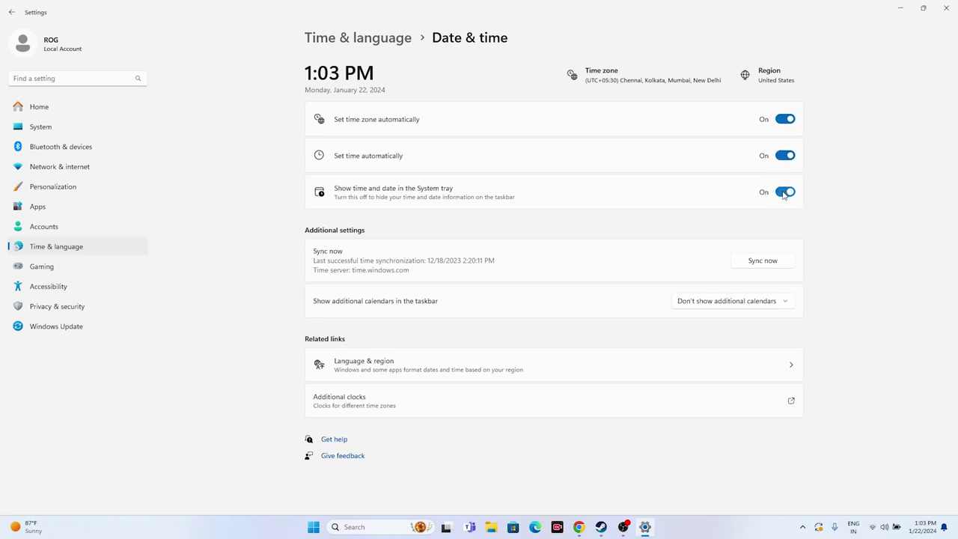
Review the Country or region options under Language & region, leave United States selected, and close Settings
click(11, 12)
click(336, 161)
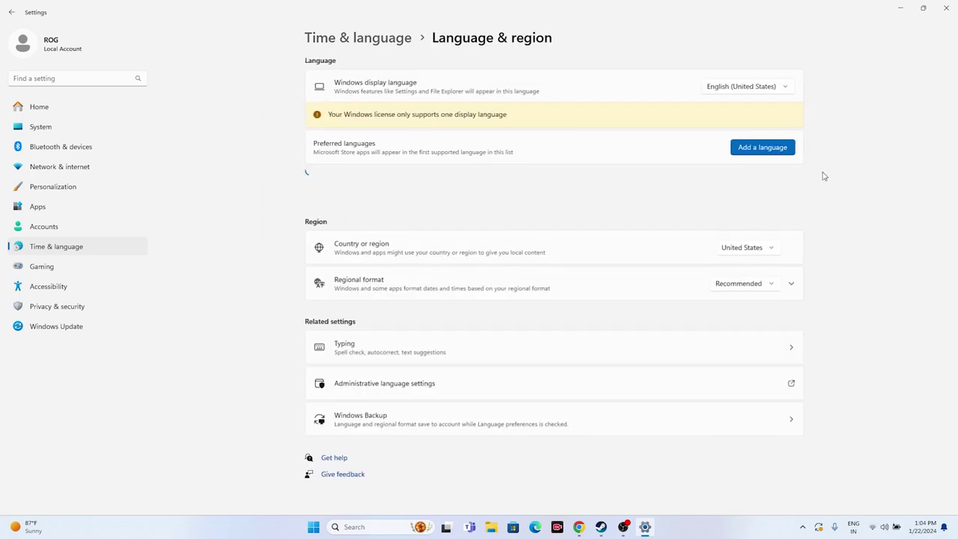
click(773, 249)
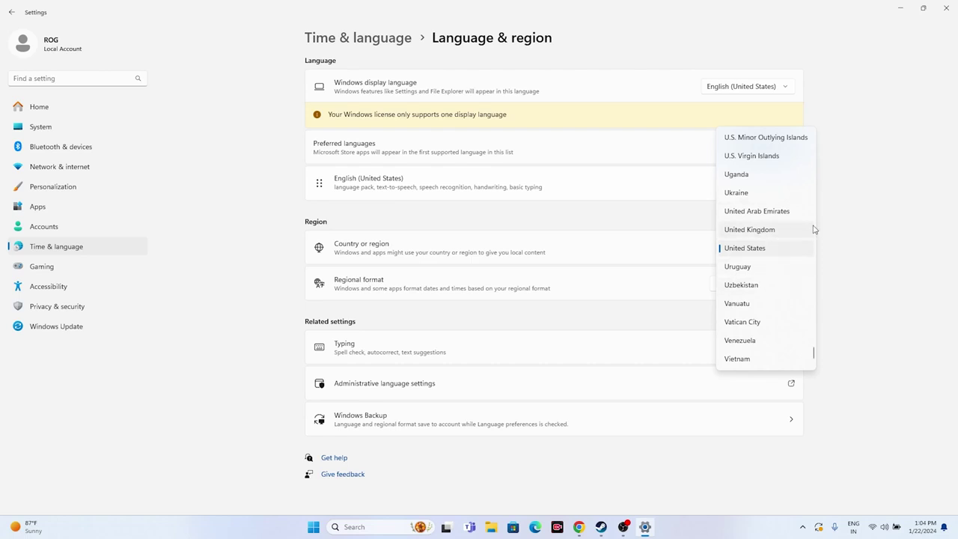
click(878, 231)
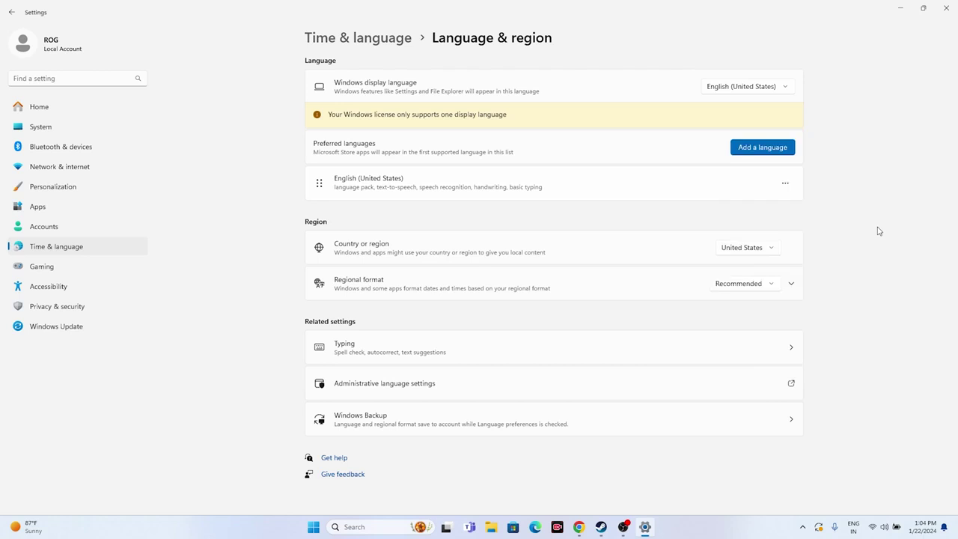
click(942, 8)
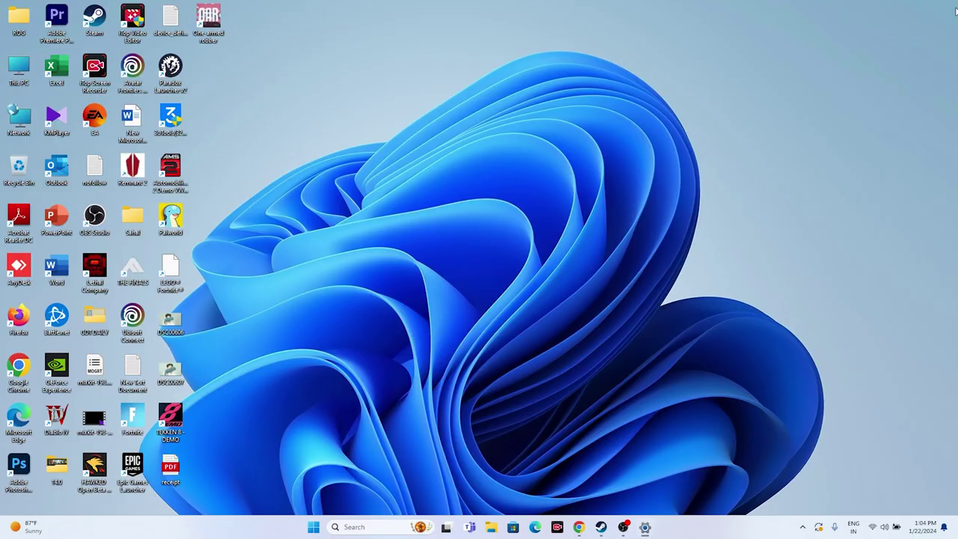
Switch to File Explorer and open the My Games folder inside Documents
click(613, 527)
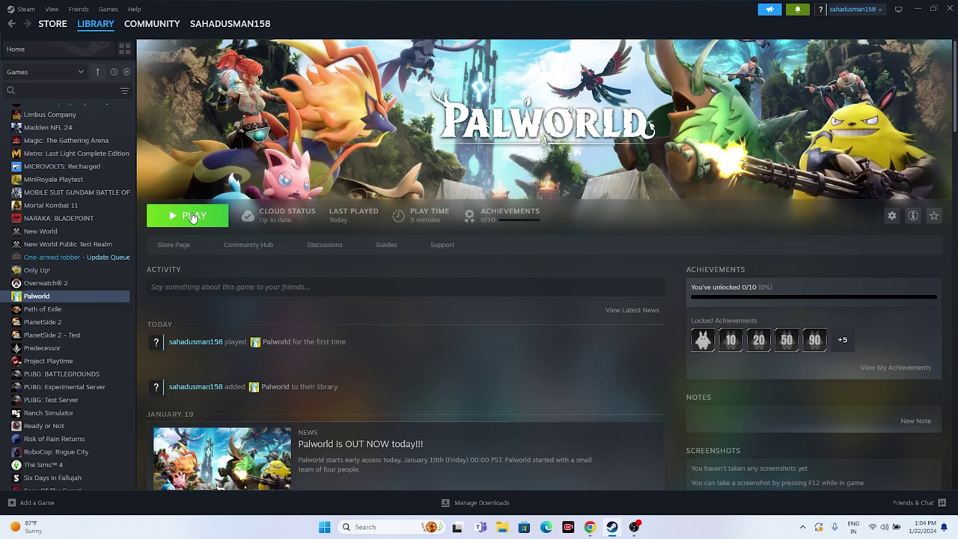
click(504, 531)
click(56, 353)
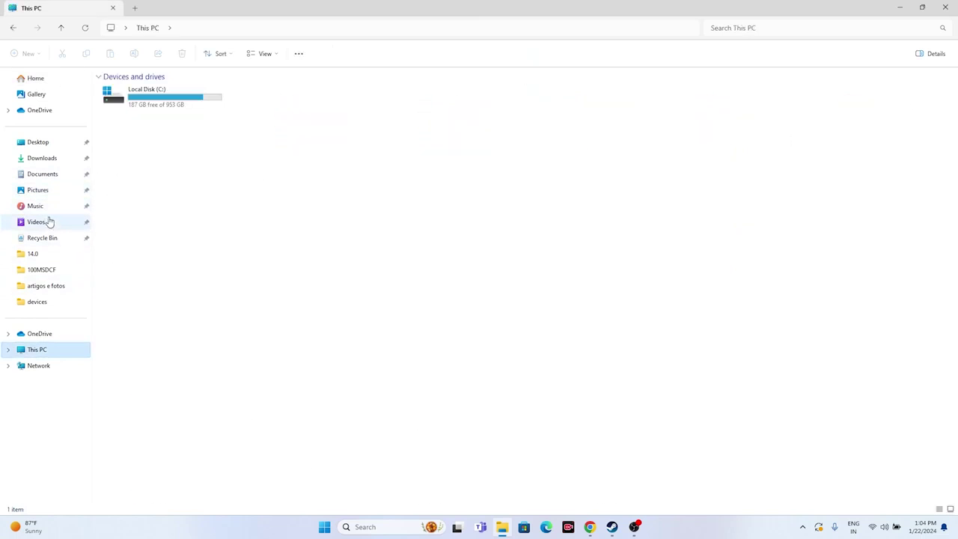
click(43, 175)
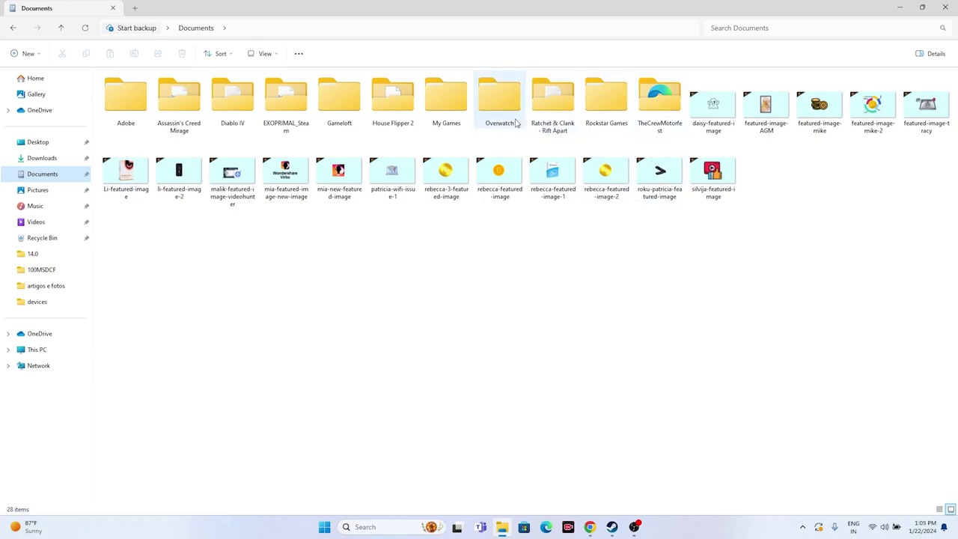
double_click(449, 103)
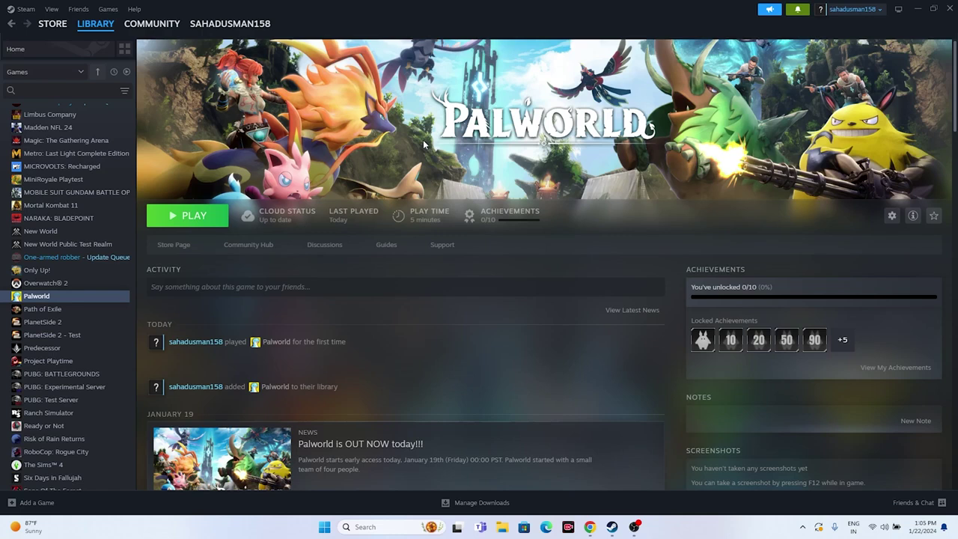
Minimize Steam and open the Windows Defender Firewall page under System and Security in Control Panel
click(917, 9)
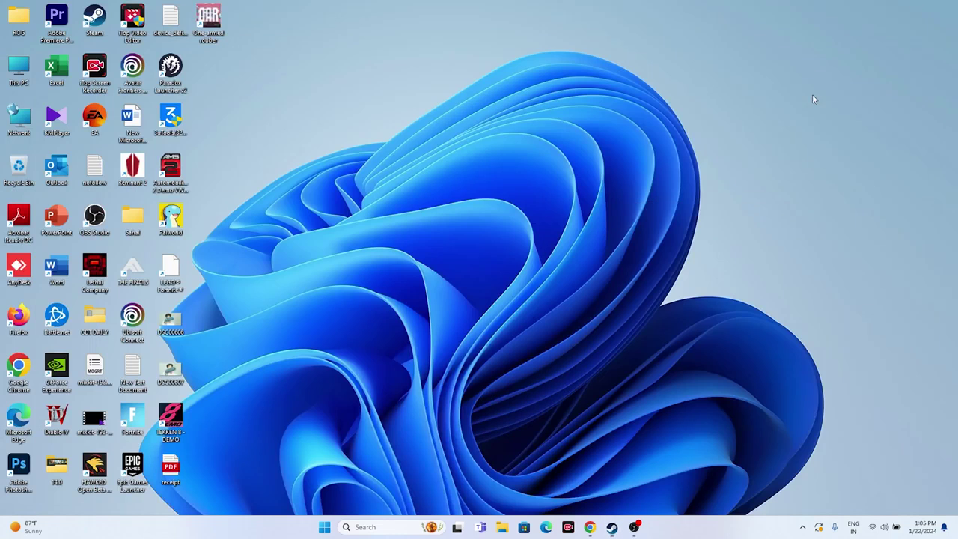
click(356, 526)
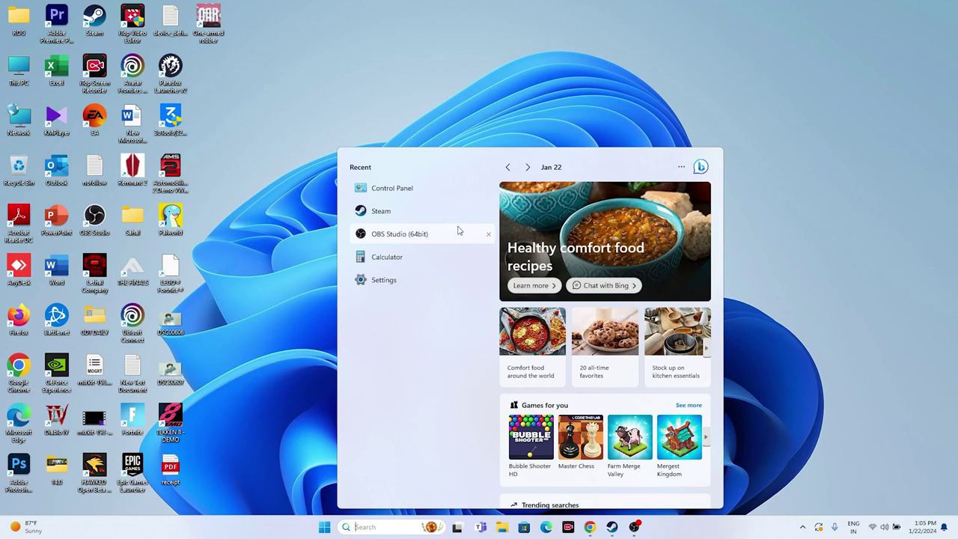
click(404, 186)
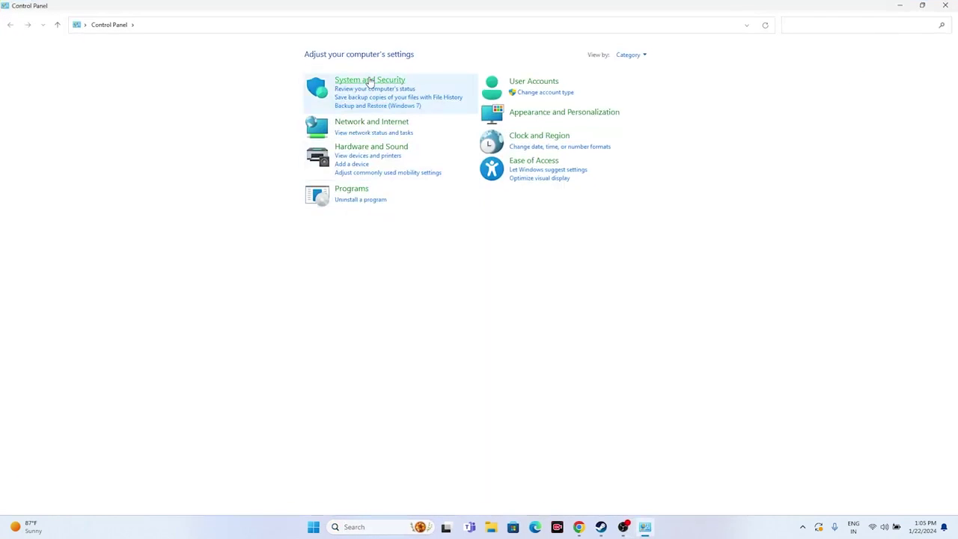
click(369, 81)
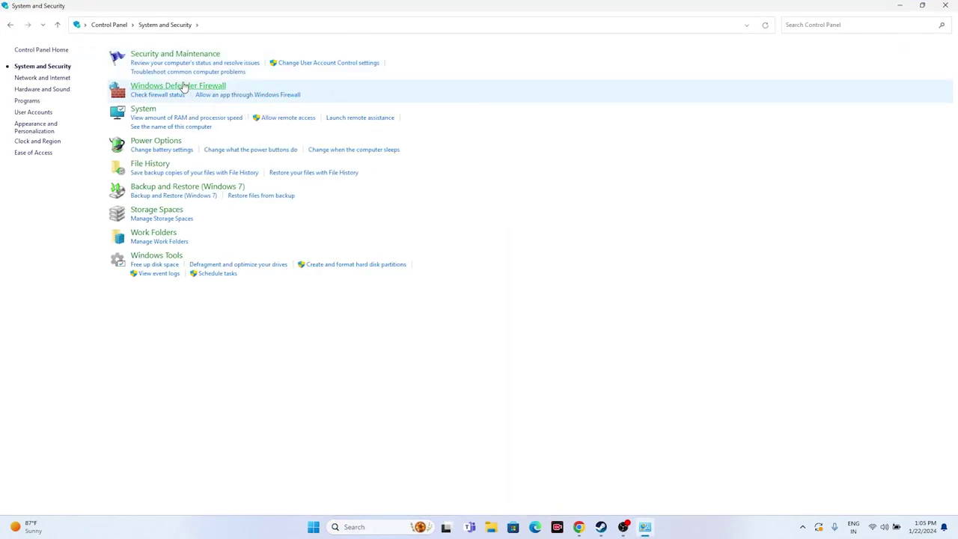
click(183, 87)
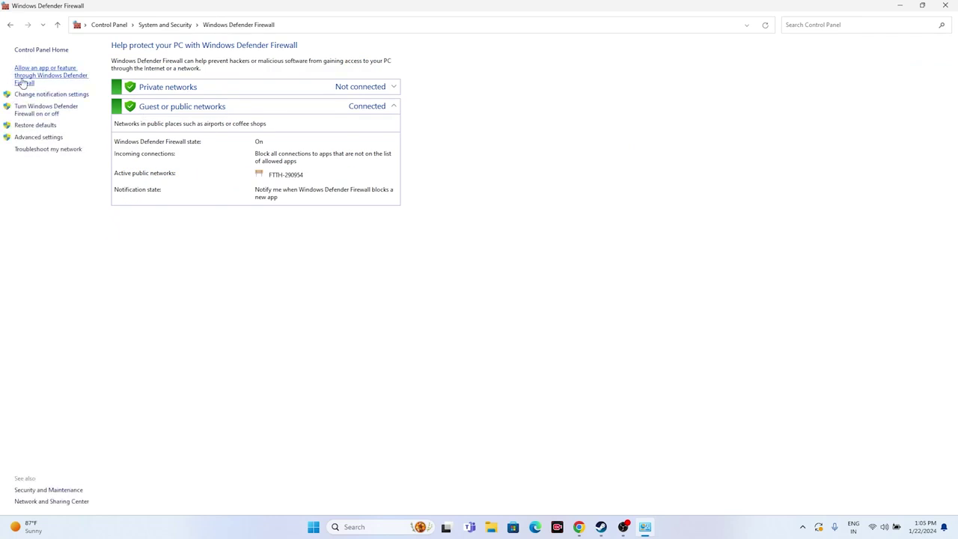
Open the list of apps allowed through Windows Defender Firewall and locate the Palworld entry
click(24, 83)
scroll(402, 188, down, 1)
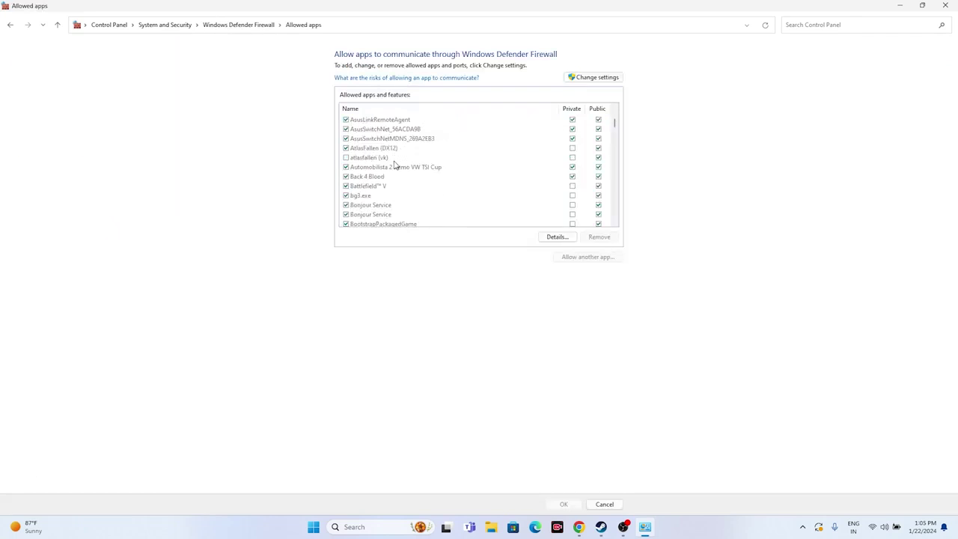
scroll(394, 164, down, 12)
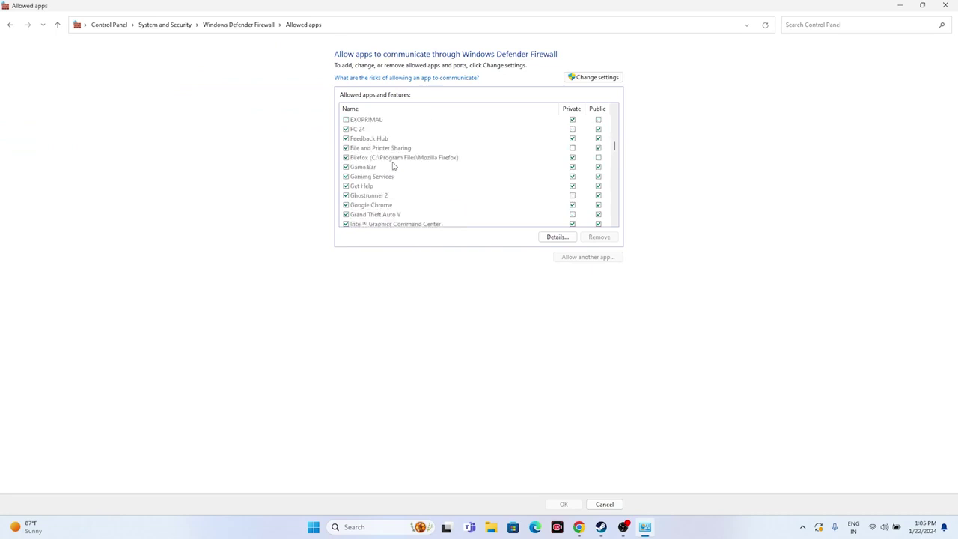
scroll(394, 166, down, 15)
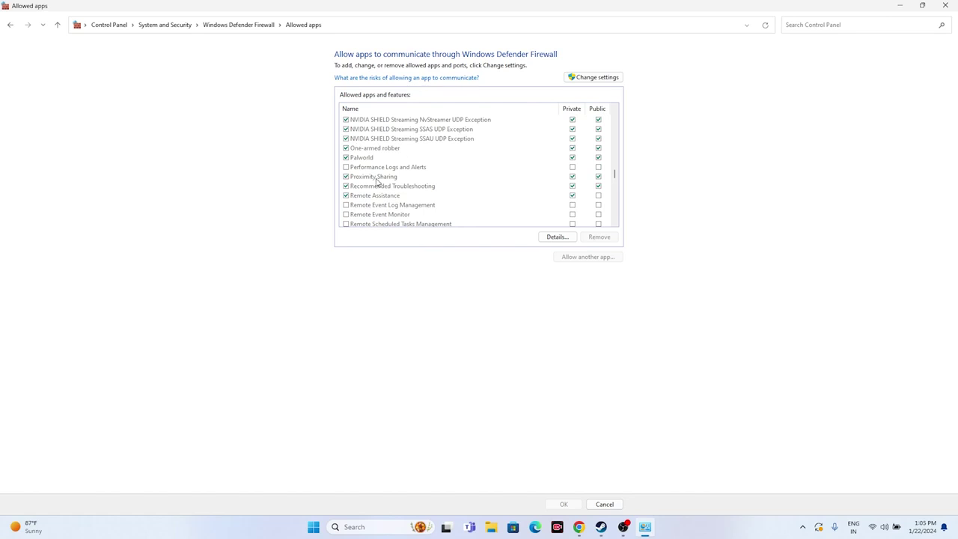
Unlock the allowed apps list for changes and start browsing for another app to allow
click(610, 78)
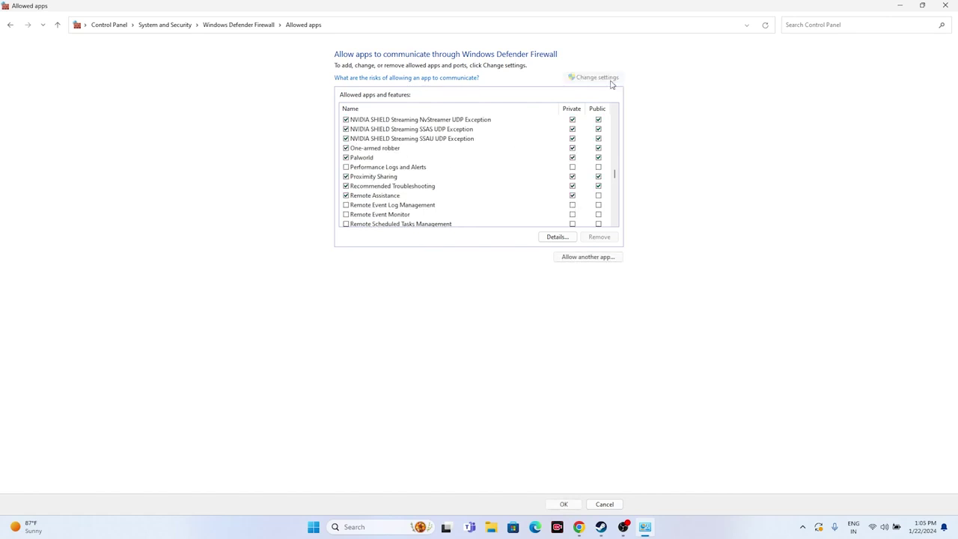
click(577, 258)
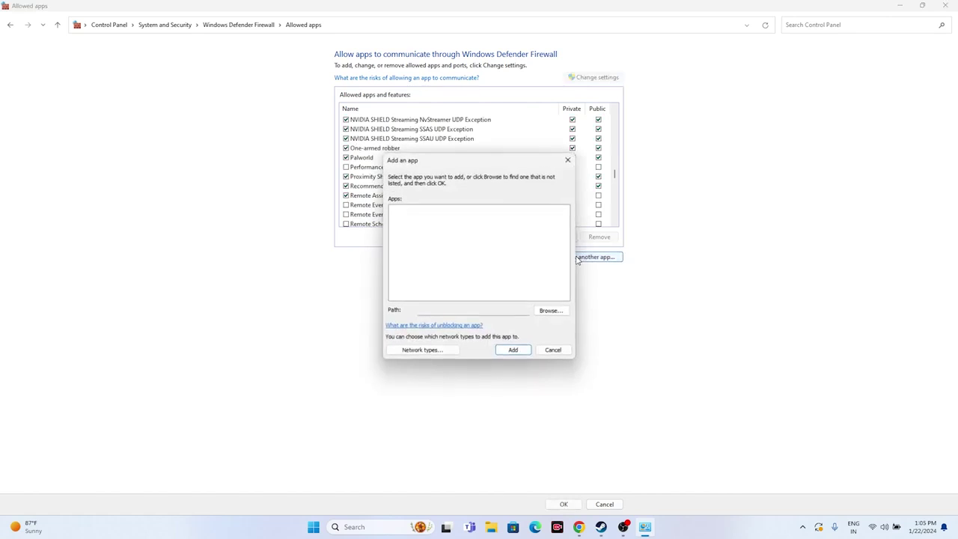
click(551, 312)
scroll(425, 325, down, 3)
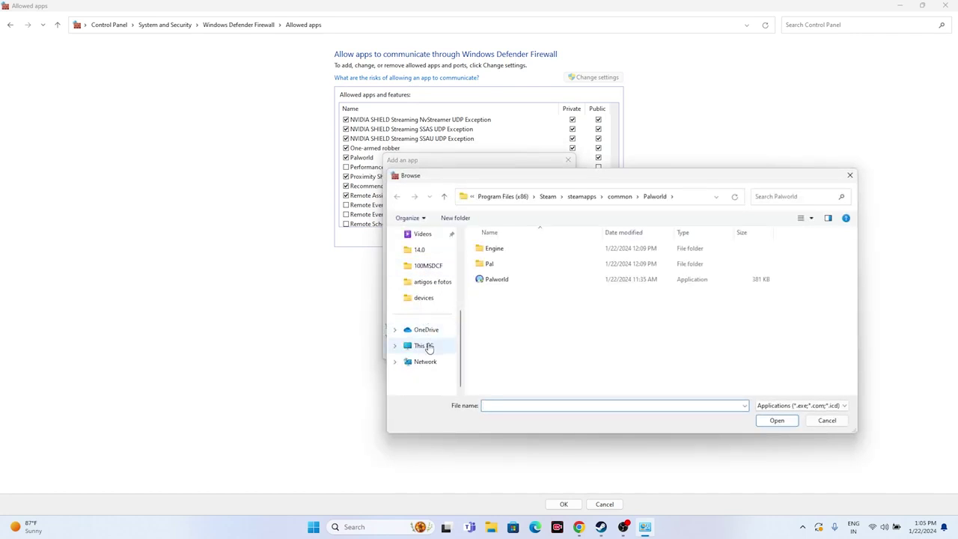
Browse to the Steam folder under Program Files (x86) on Local Disk (C:)
click(427, 345)
double_click(529, 255)
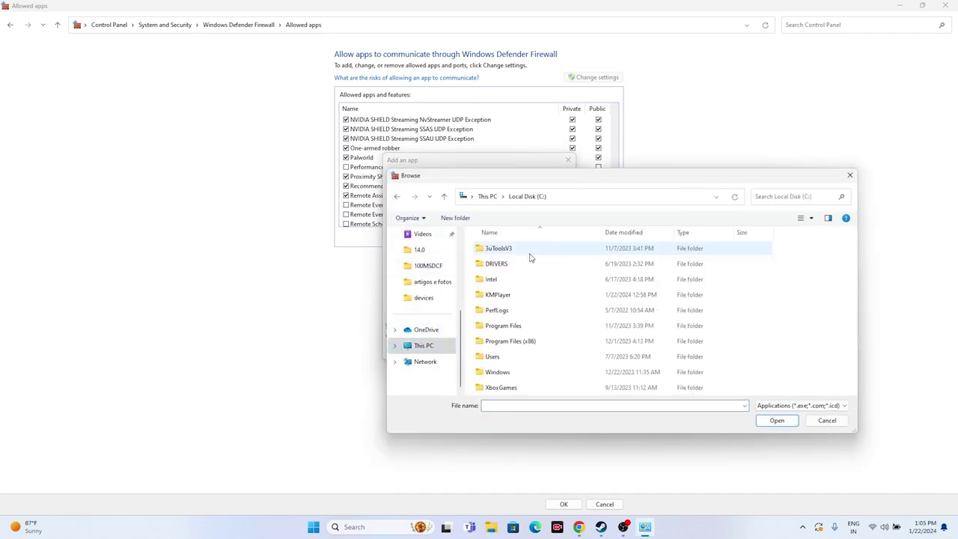
double_click(516, 341)
scroll(516, 315, down, 5)
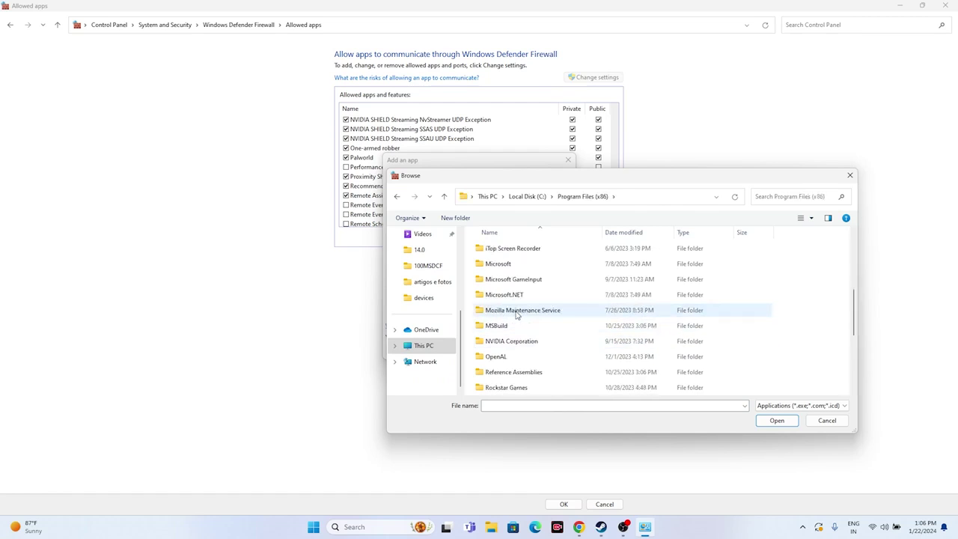
scroll(516, 312, down, 1)
double_click(516, 310)
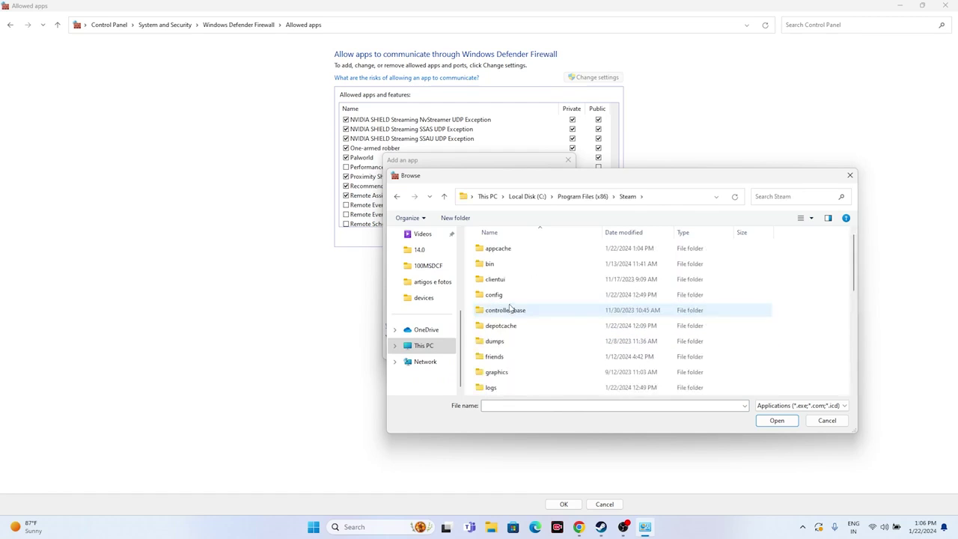
Open the Palworld game folder inside Steam's steamapps\common directory
scroll(508, 306, down, 3)
scroll(509, 307, down, 2)
double_click(513, 248)
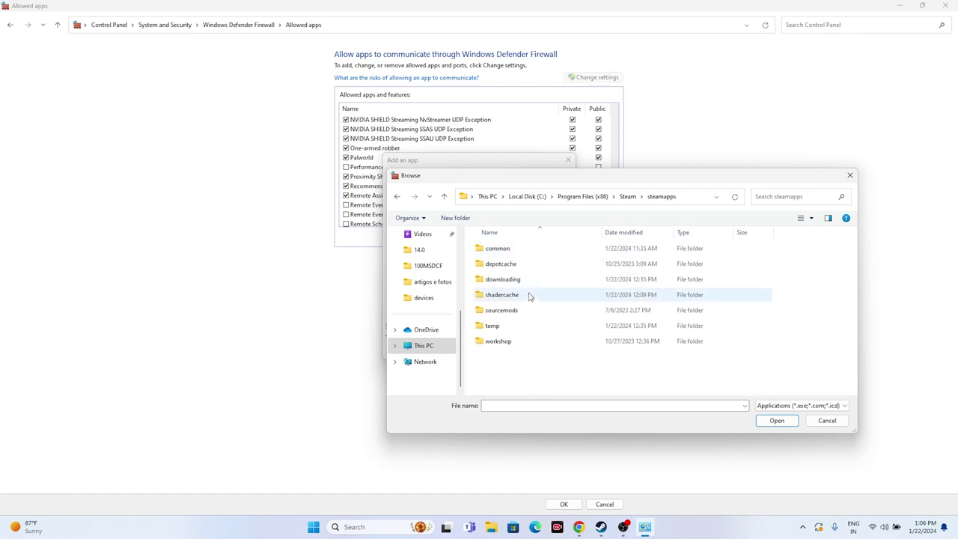
double_click(506, 247)
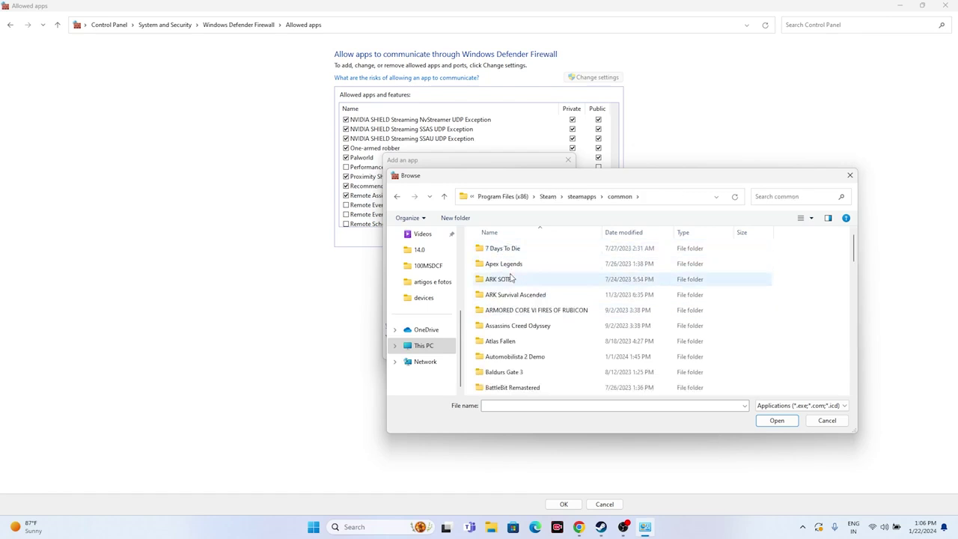
scroll(509, 279, down, 2)
scroll(509, 278, down, 4)
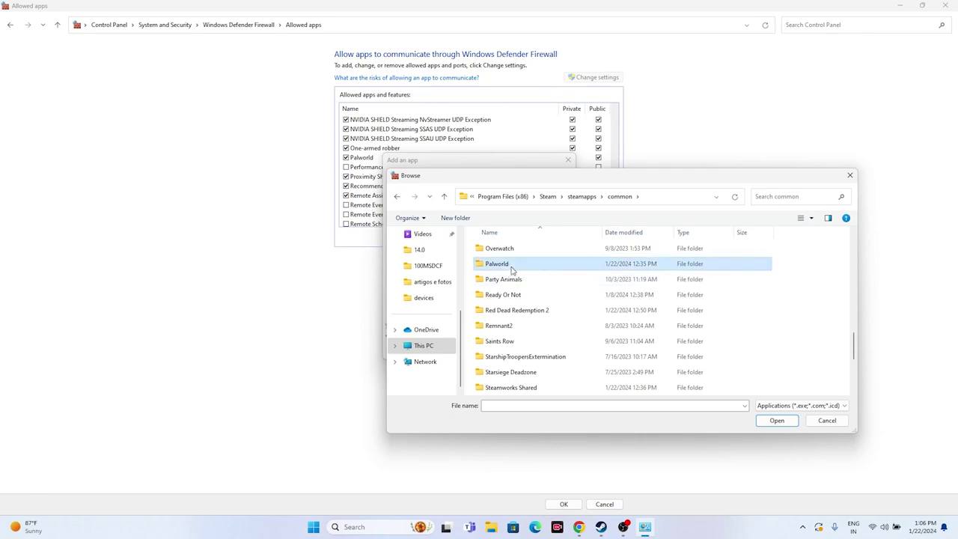
double_click(510, 266)
Try to add the Palworld application to the firewall's allowed apps, dismiss the dialogs, and close Control Panel
click(528, 279)
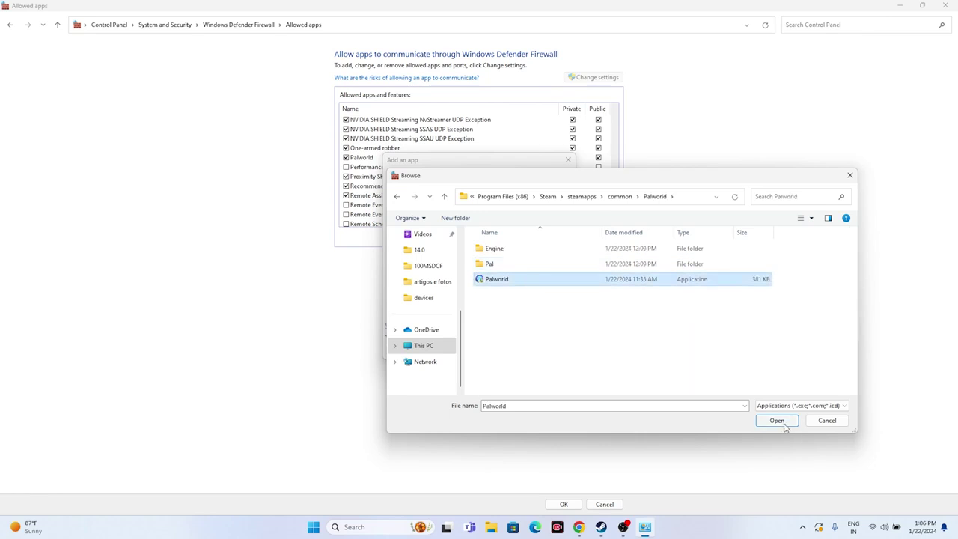
click(776, 419)
click(514, 350)
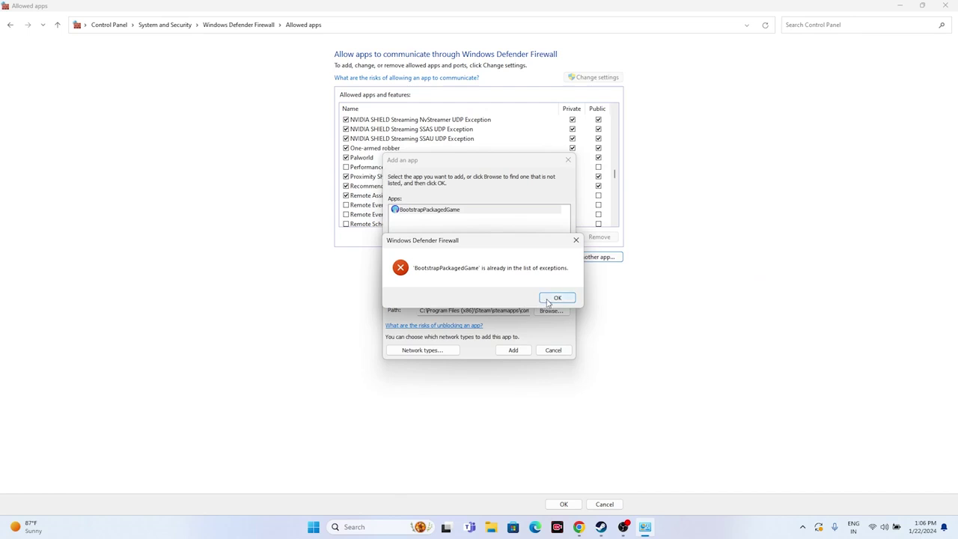
click(552, 299)
click(567, 160)
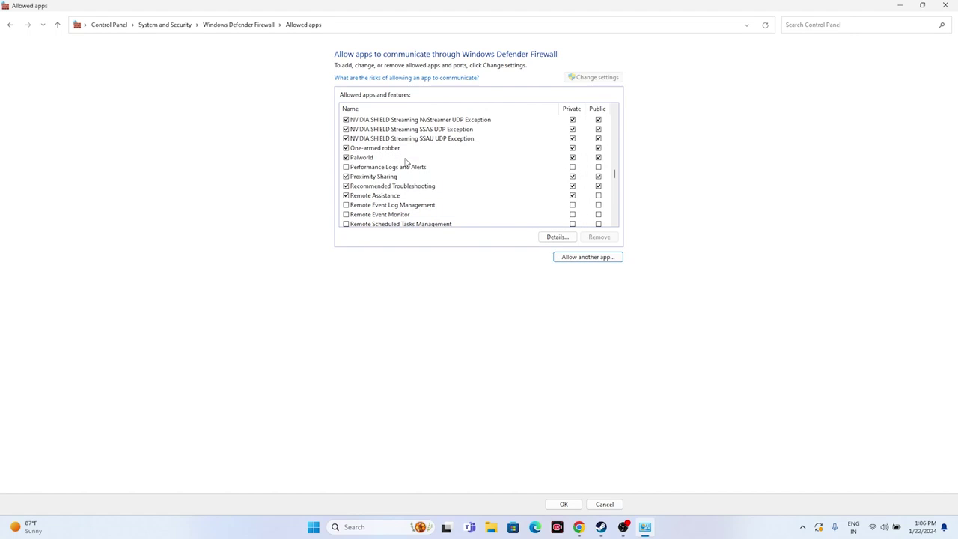
click(944, 5)
Return to Steam, search Windows for "system", open System Configuration, and display its list of services
click(611, 527)
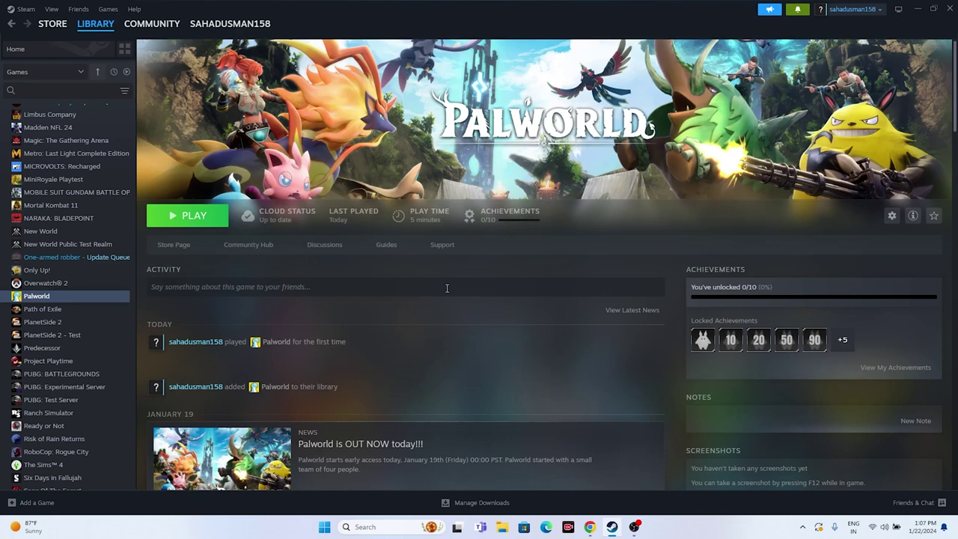
click(380, 526)
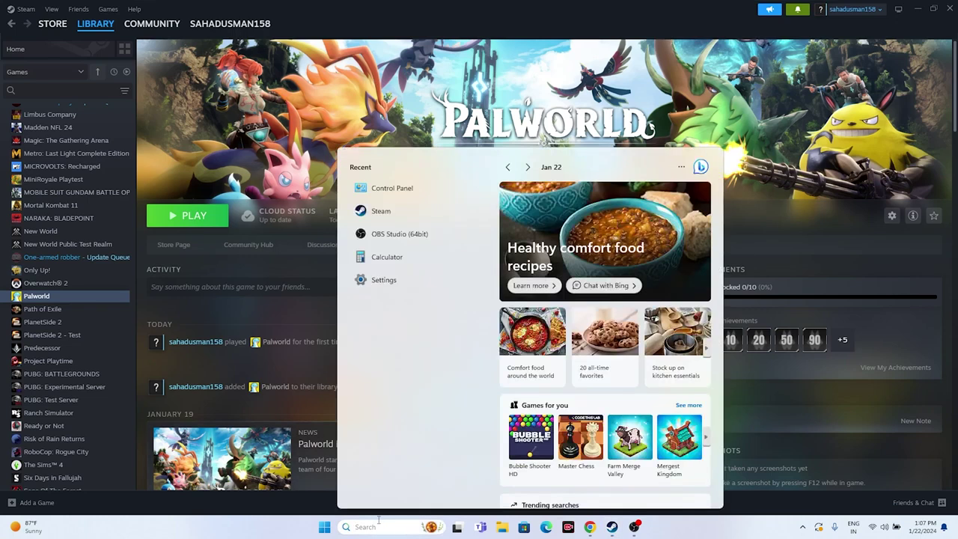
text(syt)
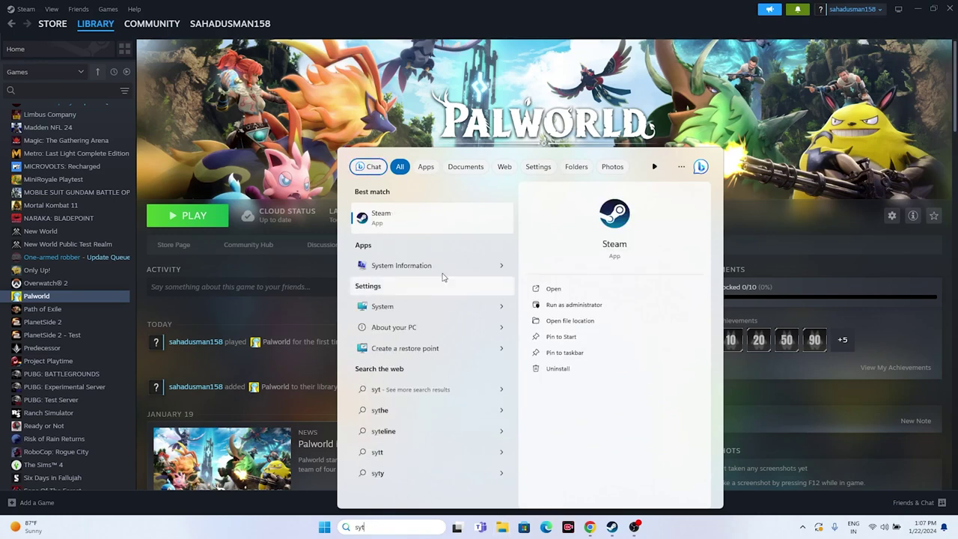
key(BackSpace)
text(stem information)
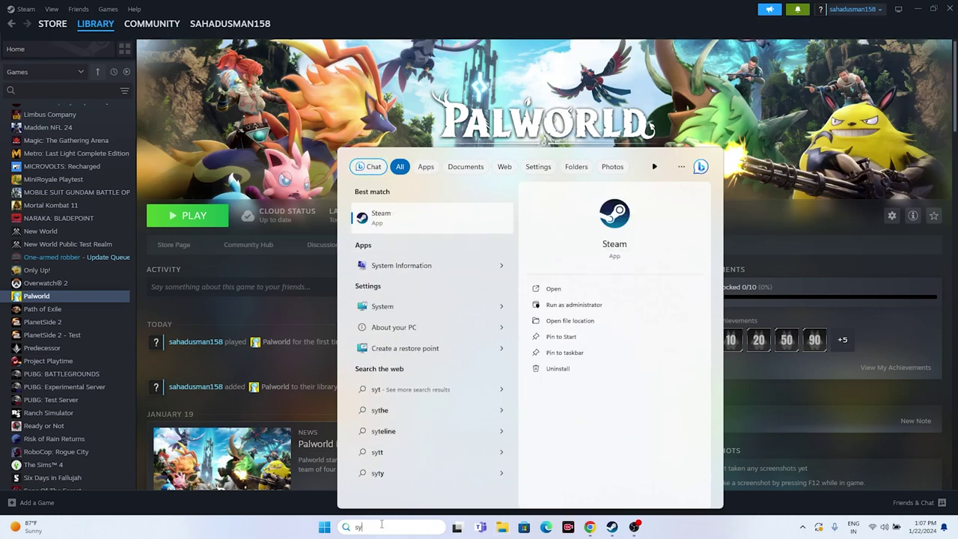
text(tem Information)
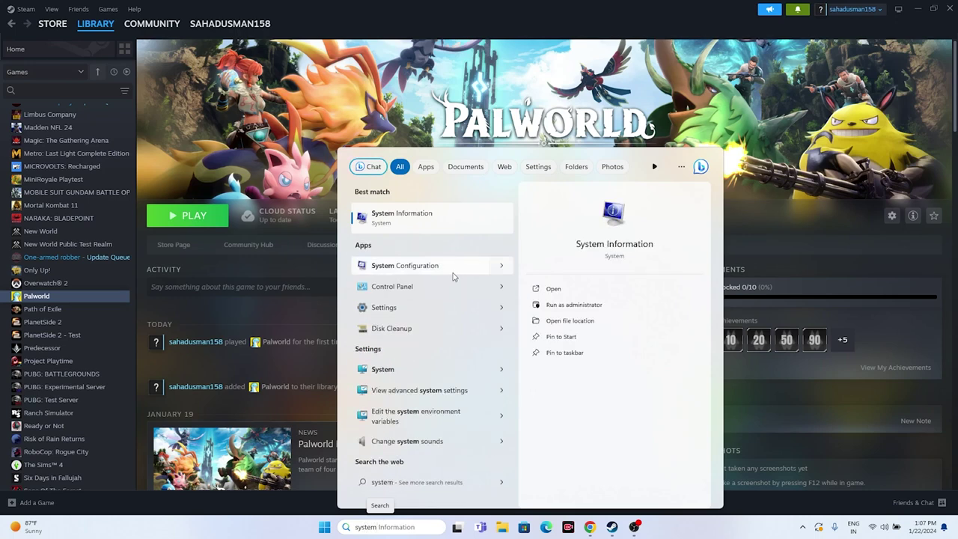
click(441, 265)
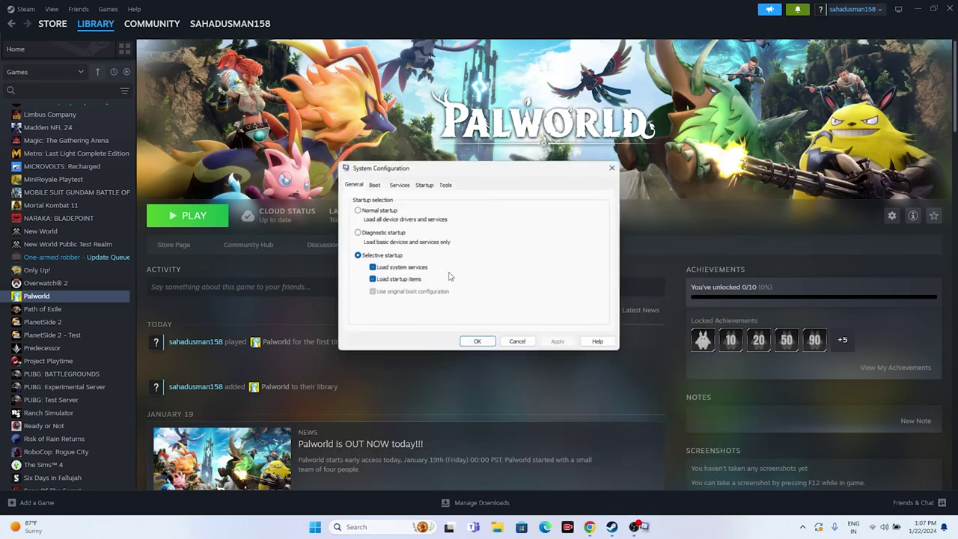
click(400, 185)
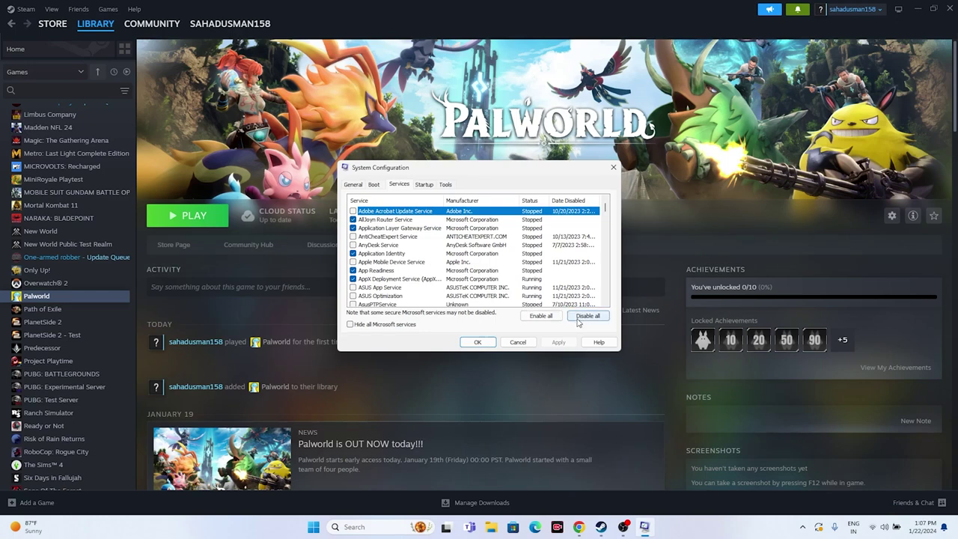
Hide all Microsoft services, disable the remaining services, apply the changes, and exit System Configuration without restarting
click(579, 318)
click(350, 325)
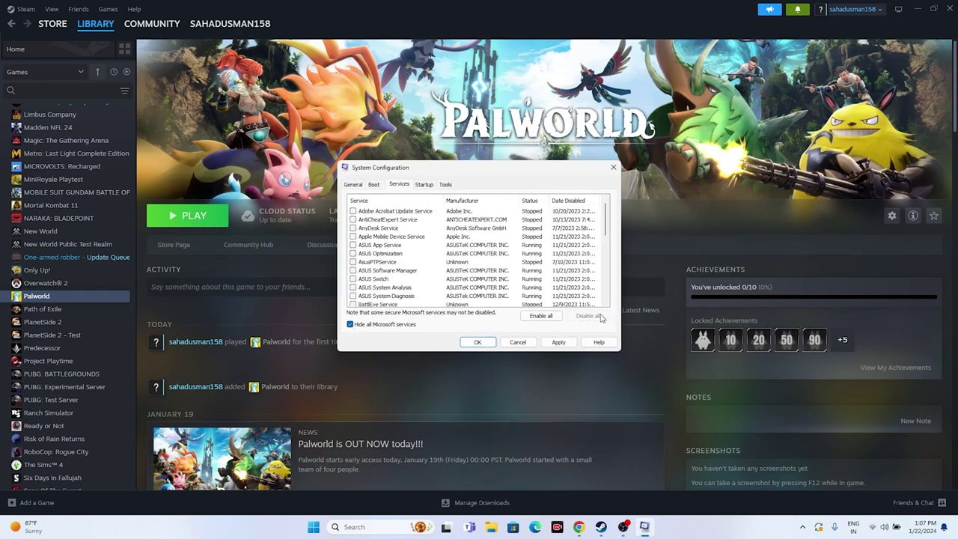
click(554, 342)
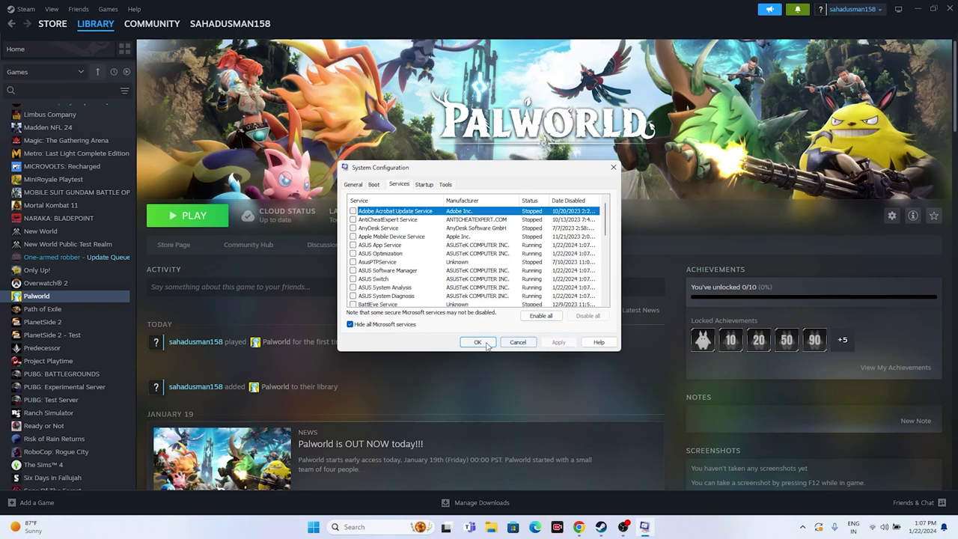
click(485, 343)
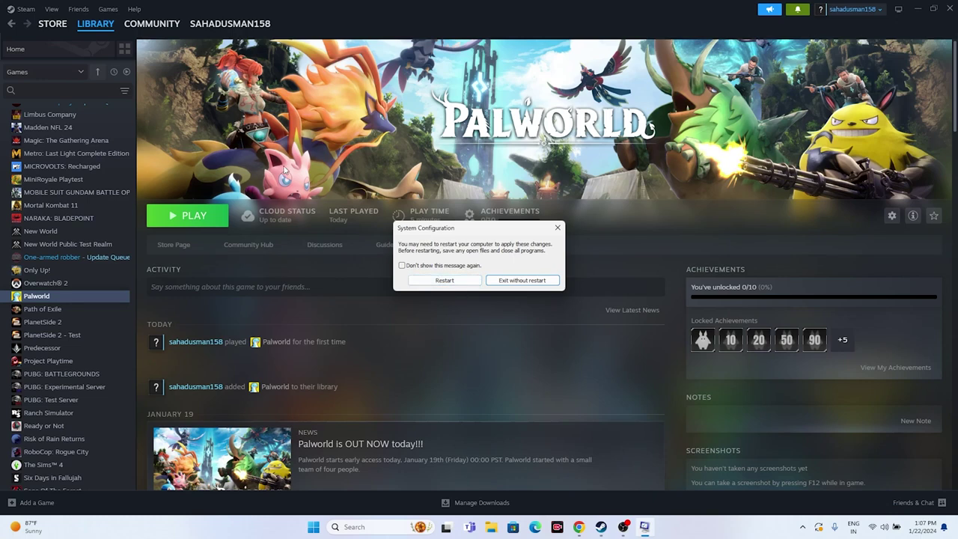
click(549, 280)
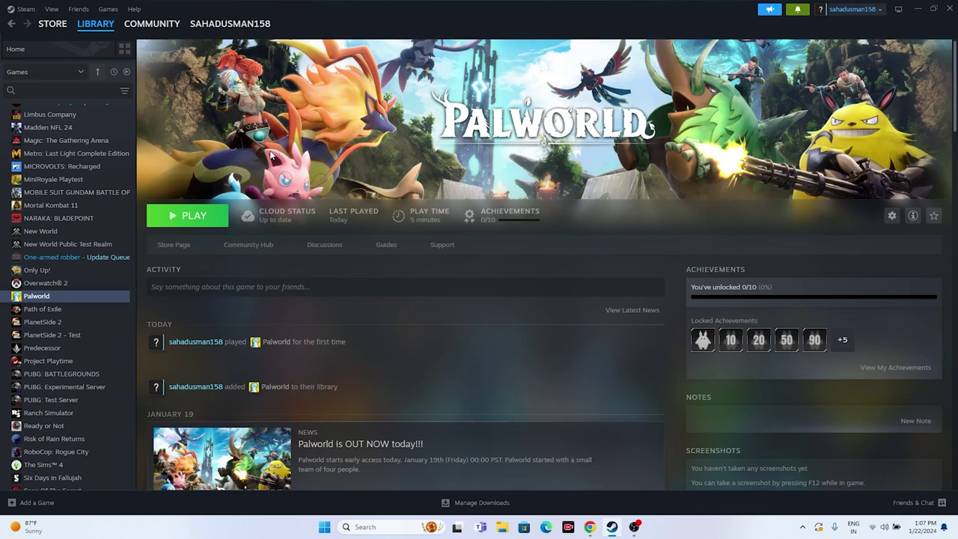
Open Palworld's properties in the Steam library, check the in-game Steam Overlay setting, and close the properties
right_click(55, 302)
click(79, 374)
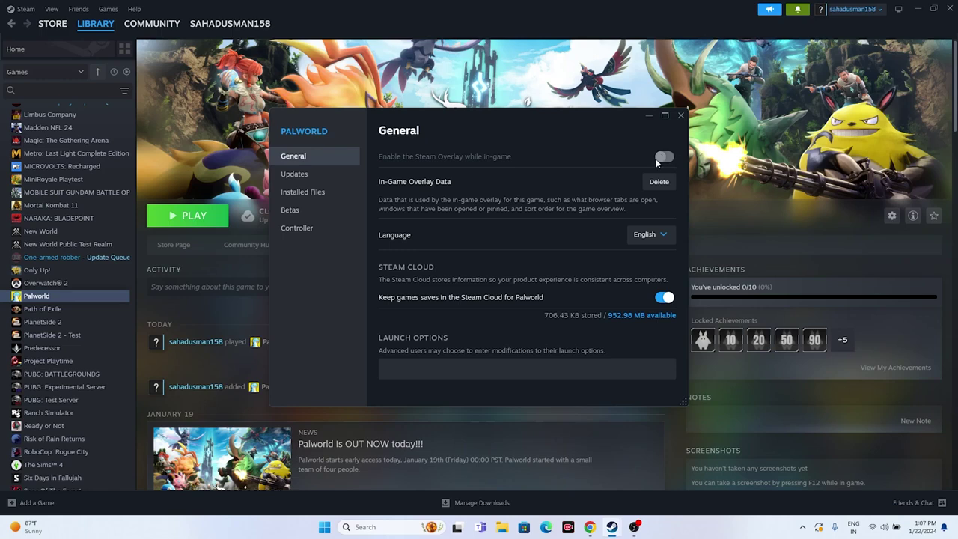
click(680, 116)
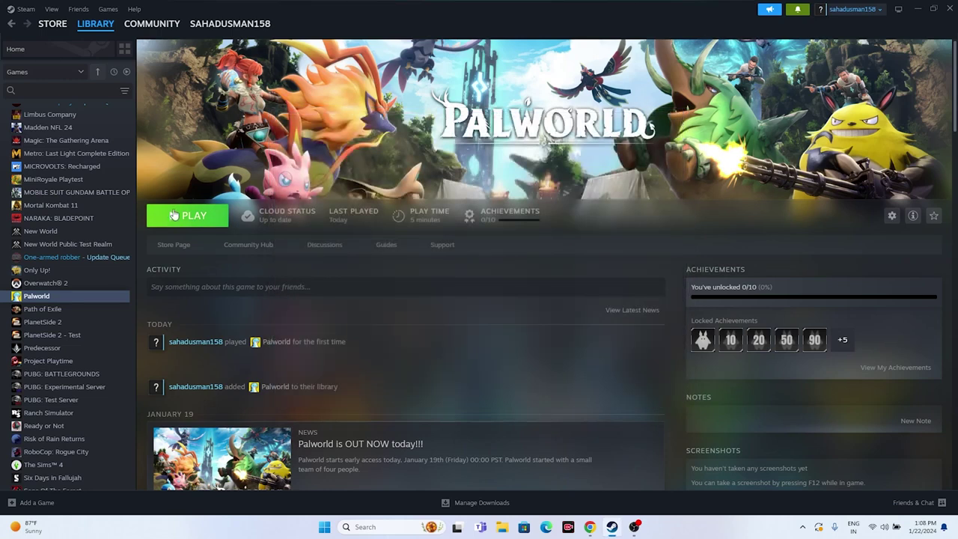
Reopen Palworld's properties, try the launch option -dx11, and close the properties
right_click(53, 298)
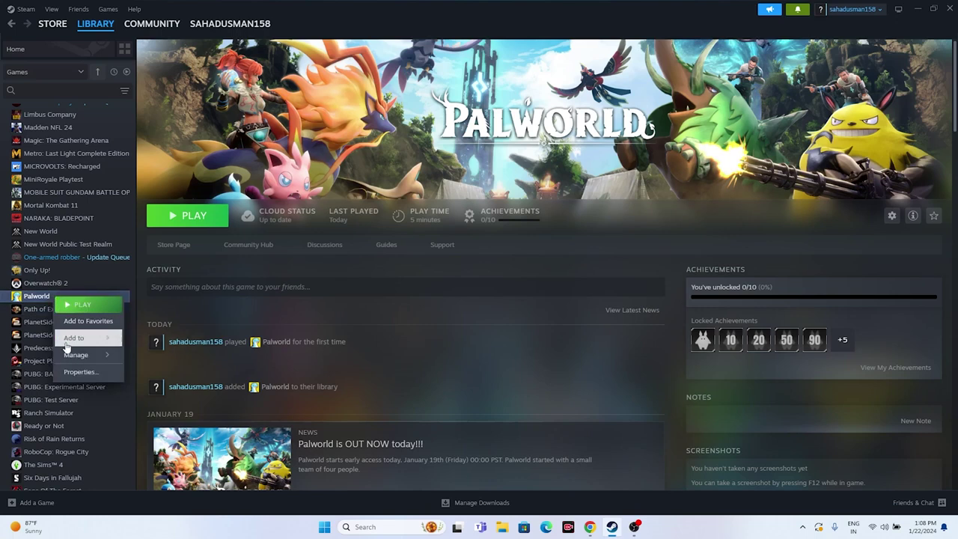
click(68, 371)
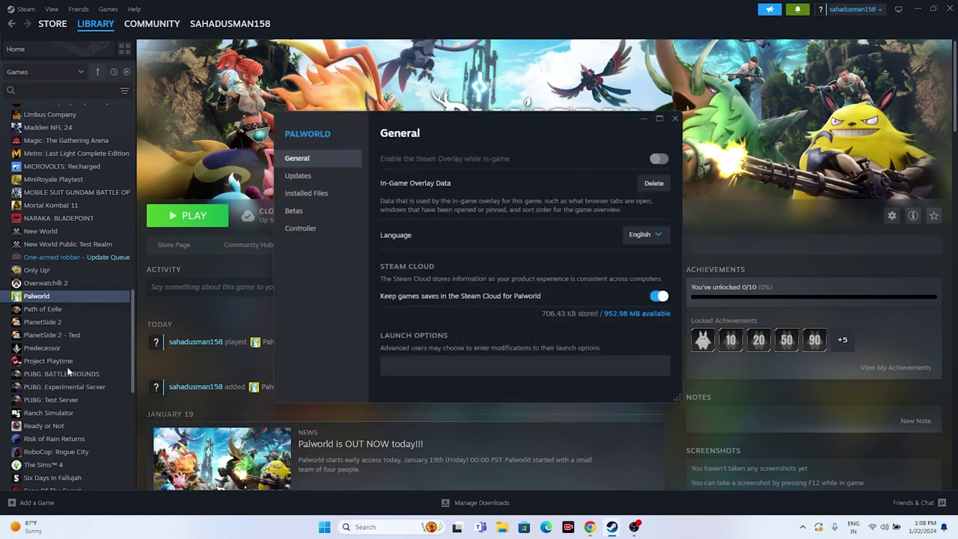
click(417, 371)
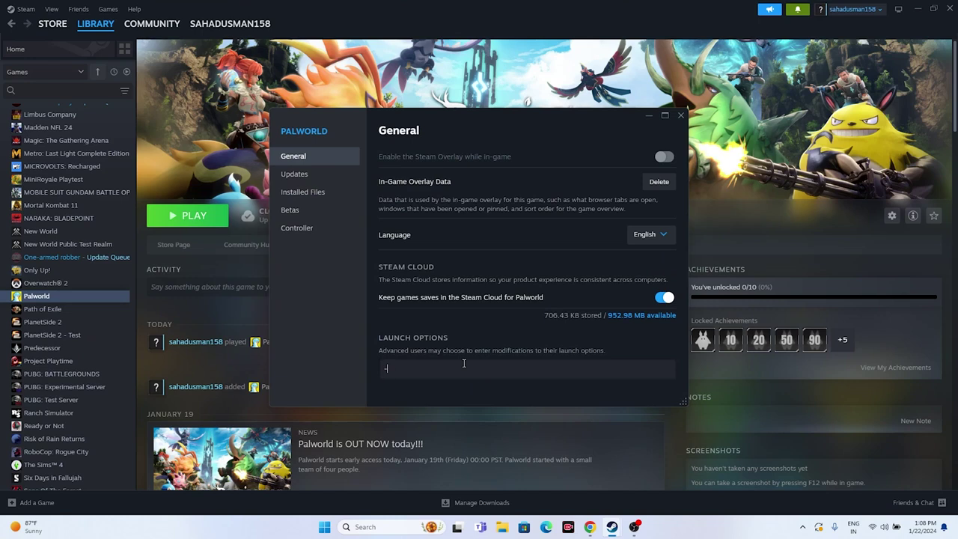
text(-dx11)
key(BackSpace)
click(680, 115)
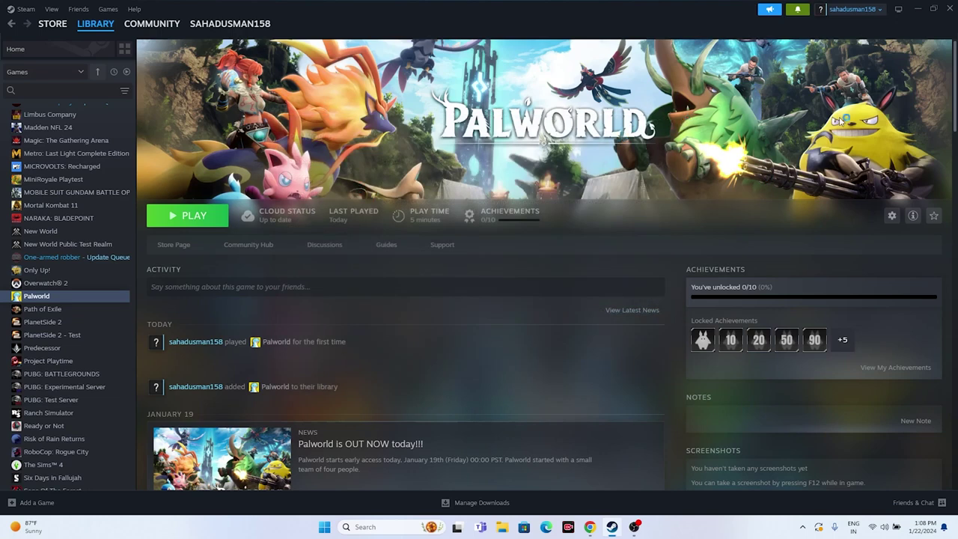
Minimize Steam, open Task Manager to examine the running apps and background processes, and close it
click(917, 11)
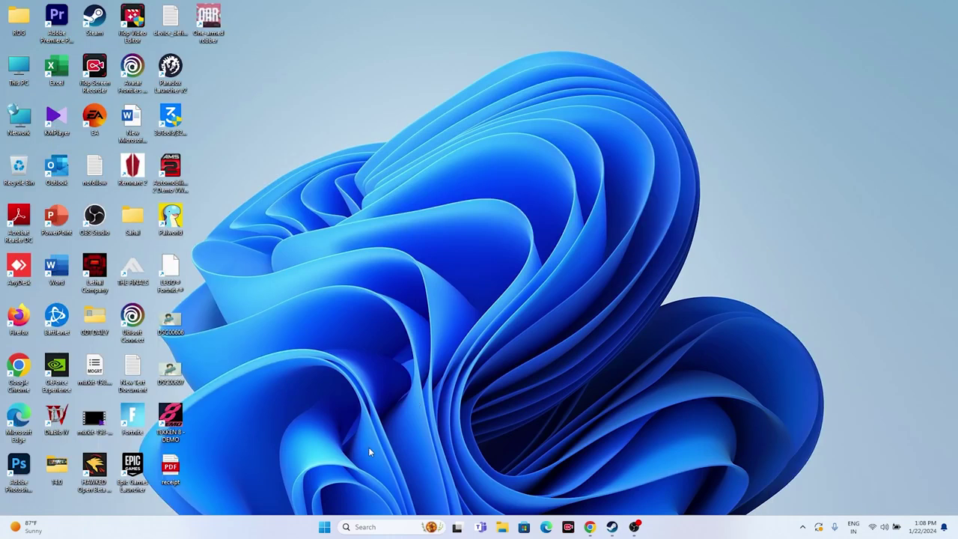
right_click(322, 528)
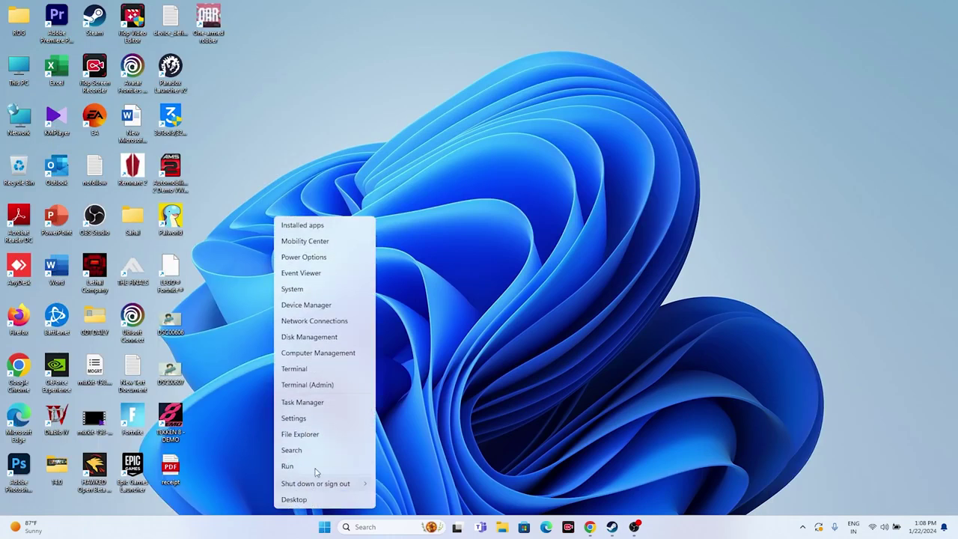
click(313, 403)
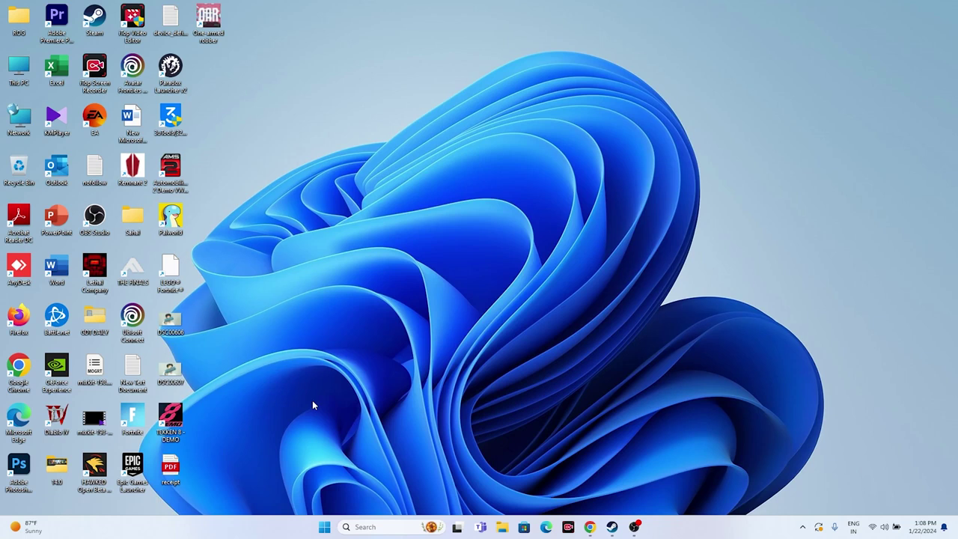
click(453, 110)
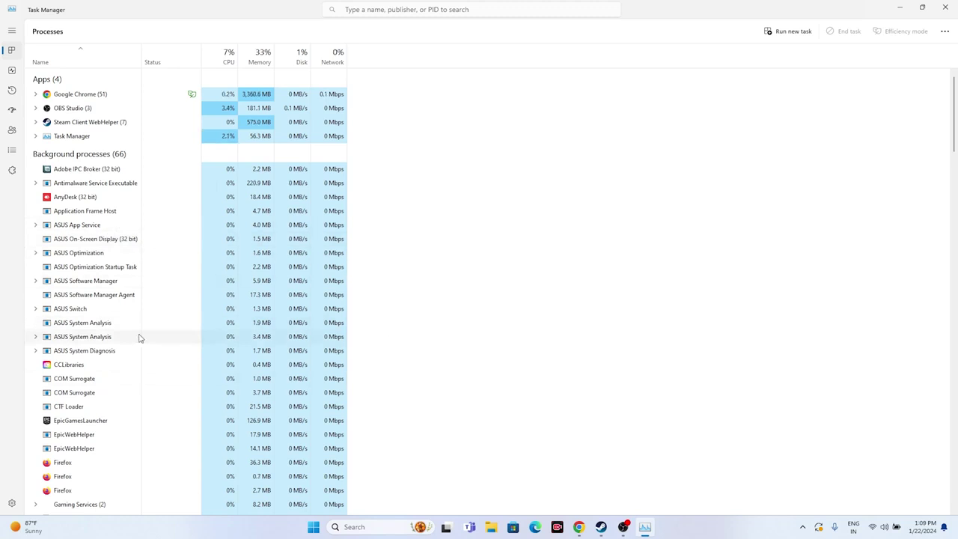
click(944, 7)
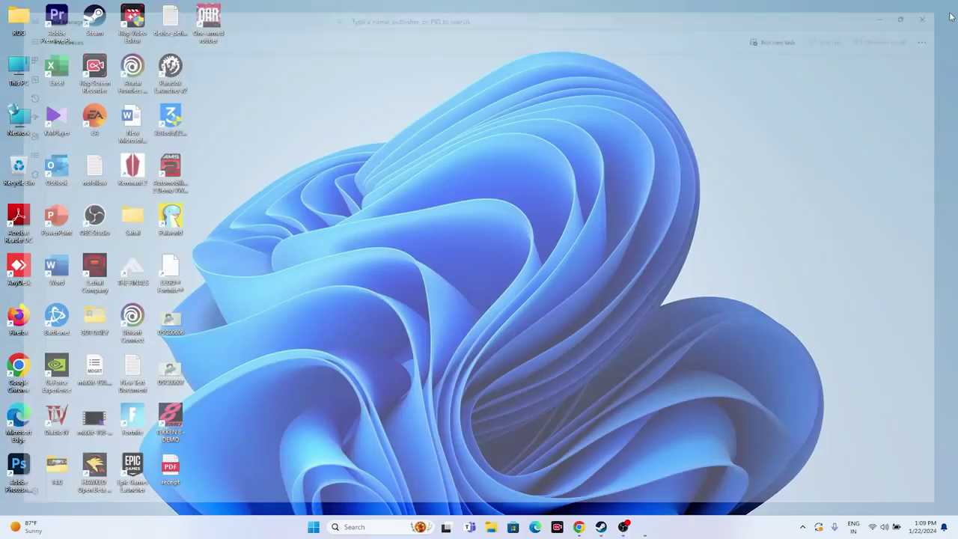
Return briefly to Steam, minimize it, search Windows for "graphics", and open Graphics settings
click(610, 527)
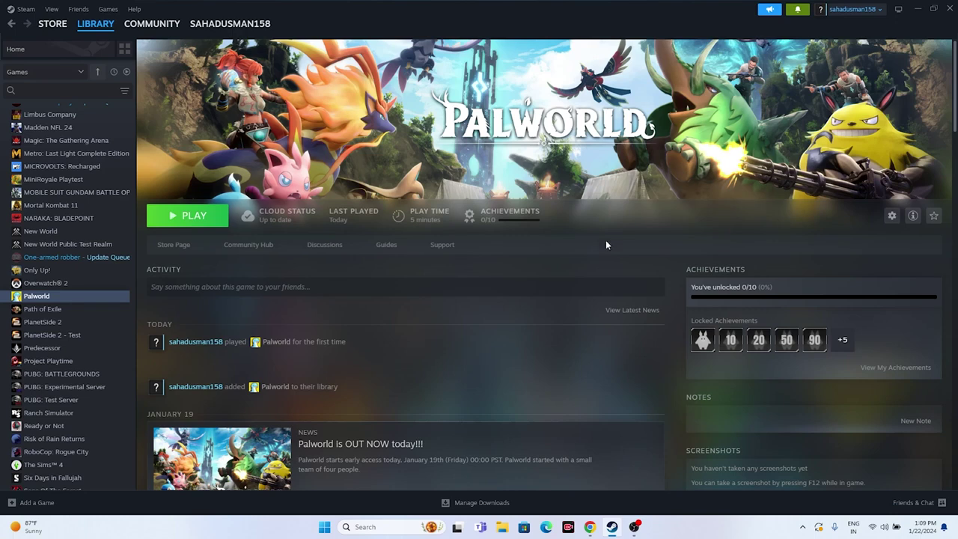
click(916, 8)
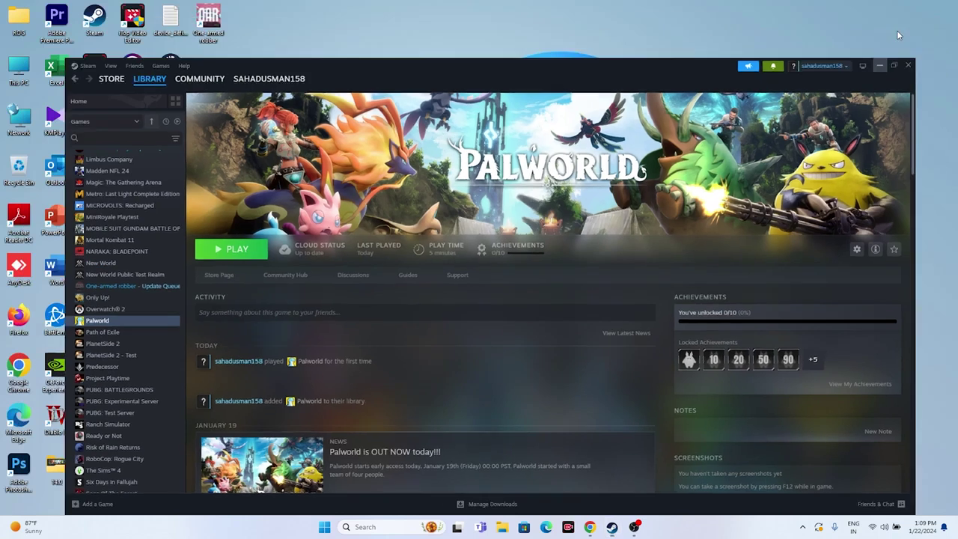
click(374, 526)
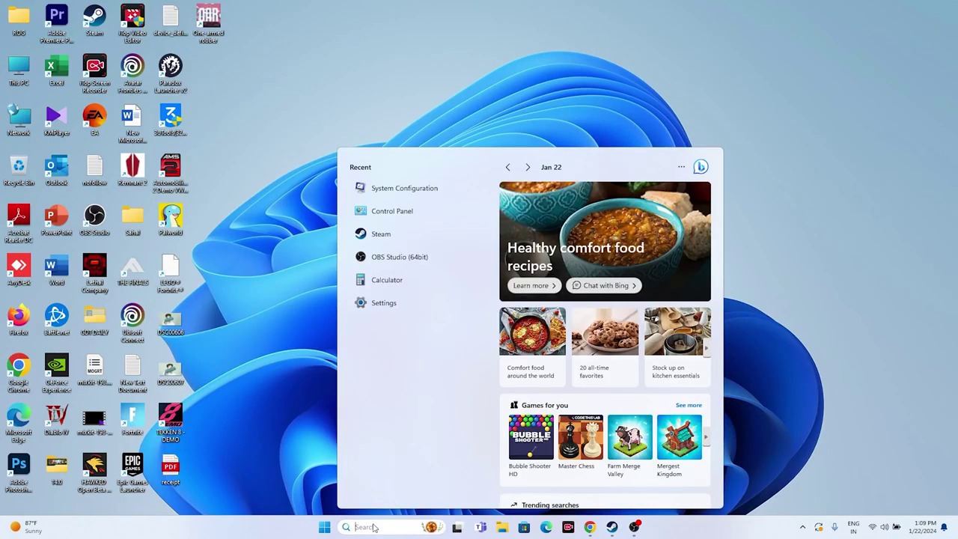
text(graphic)
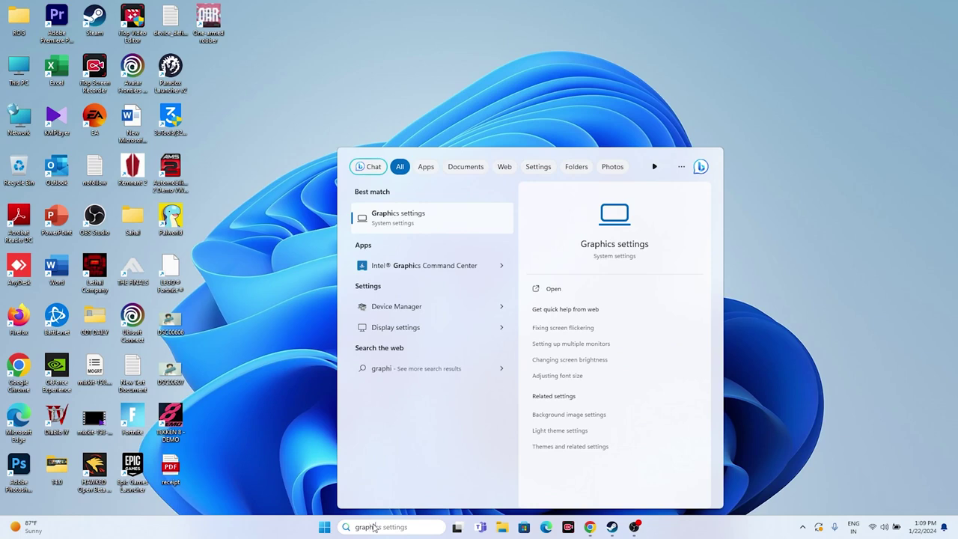
text(s)
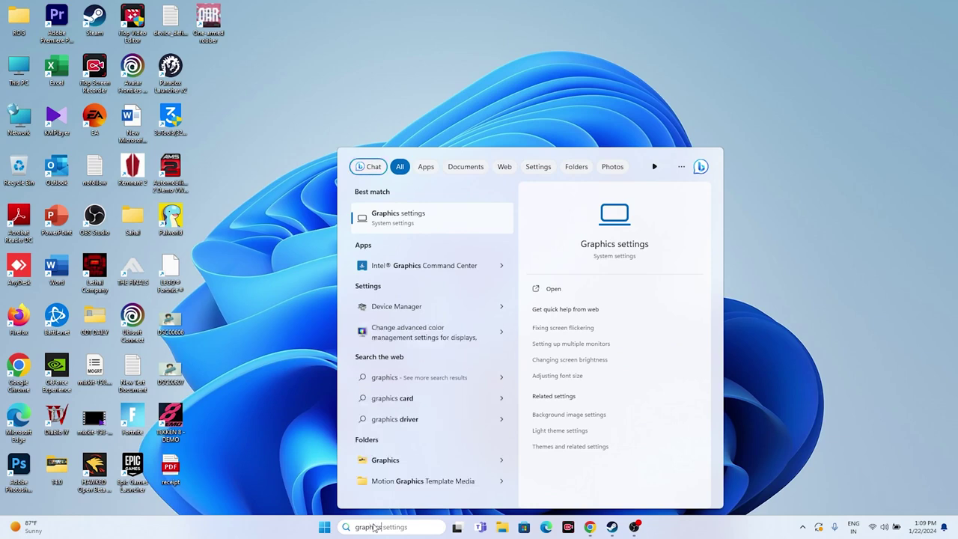
click(404, 219)
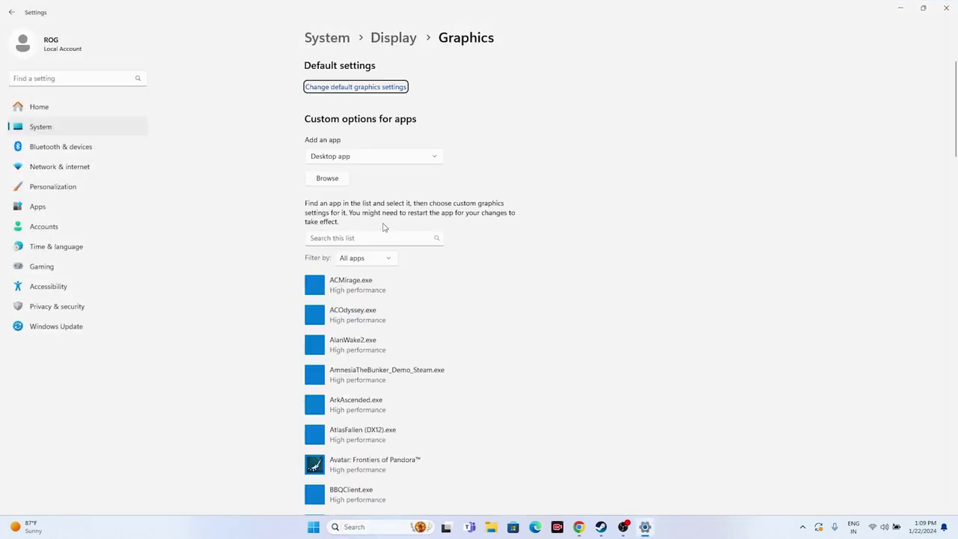
Start adding a desktop app to the custom graphics options and browse to Steam under Program Files (x86) on Local Disk (C:)
scroll(500, 220, down, 3)
scroll(500, 220, up, 3)
click(332, 181)
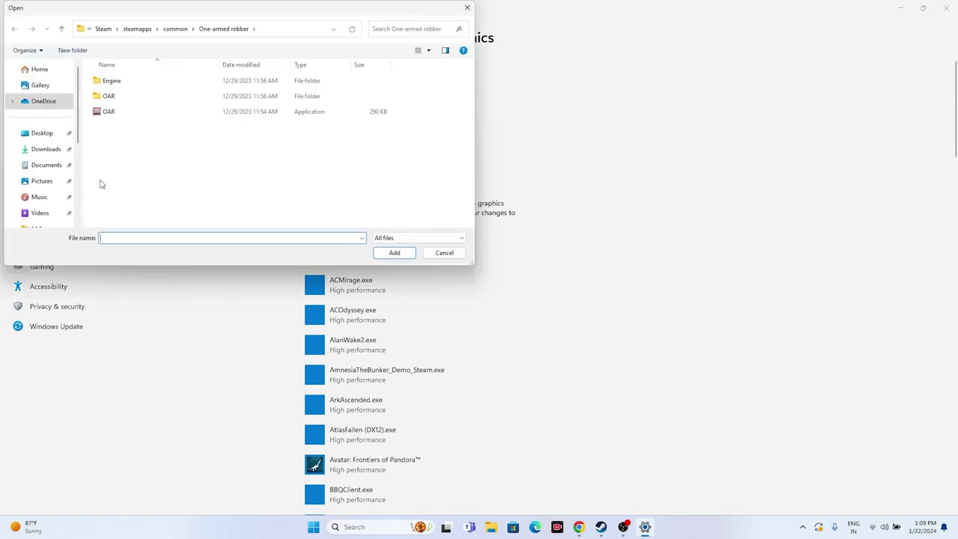
scroll(41, 165, down, 5)
click(42, 180)
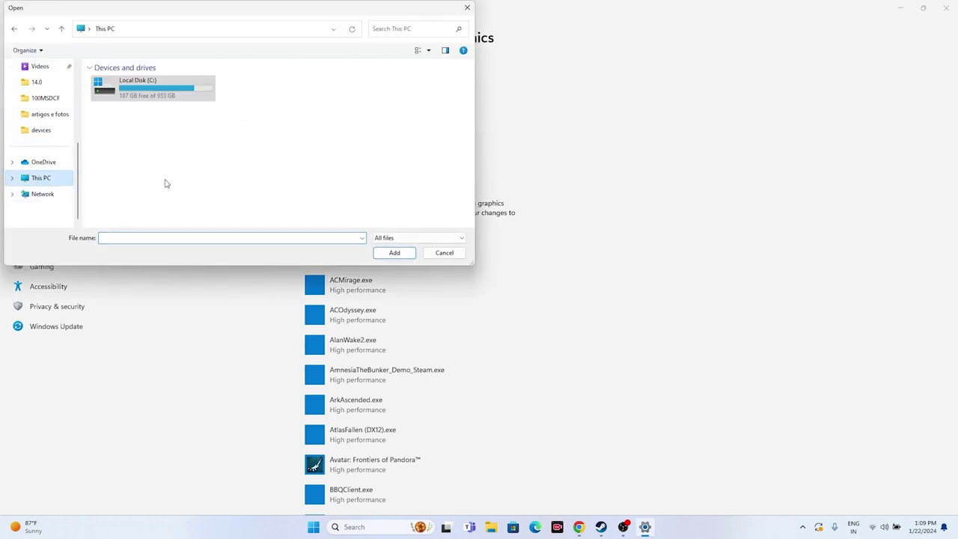
double_click(140, 98)
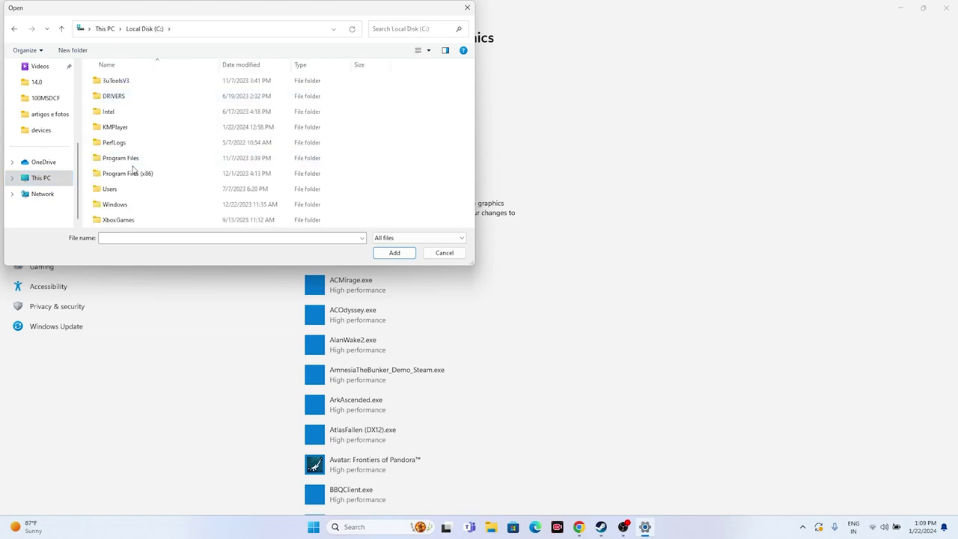
double_click(138, 172)
scroll(152, 144, down, 2)
scroll(152, 144, down, 2)
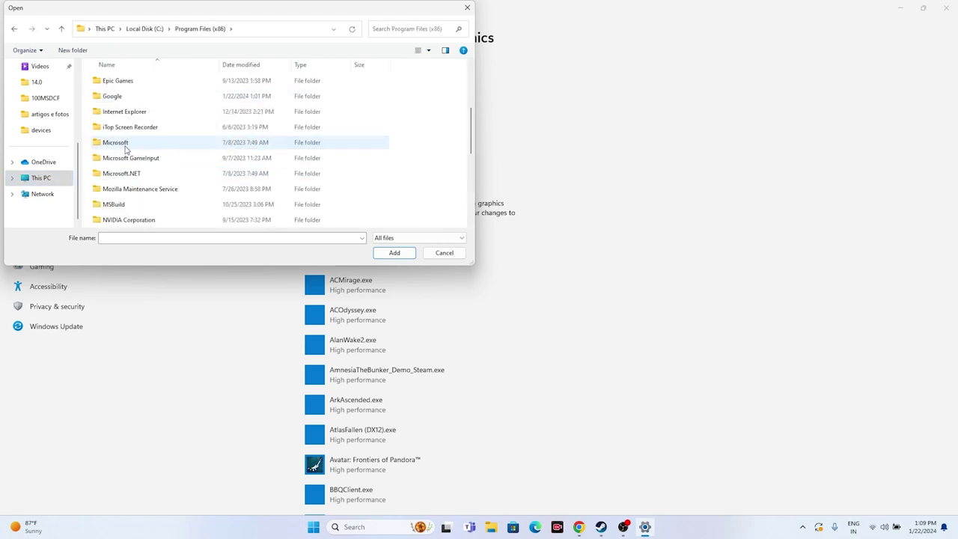
double_click(152, 144)
Add the Palworld application from Steam's steamapps\common\Palworld folder to the custom graphics options list
scroll(152, 144, down, 5)
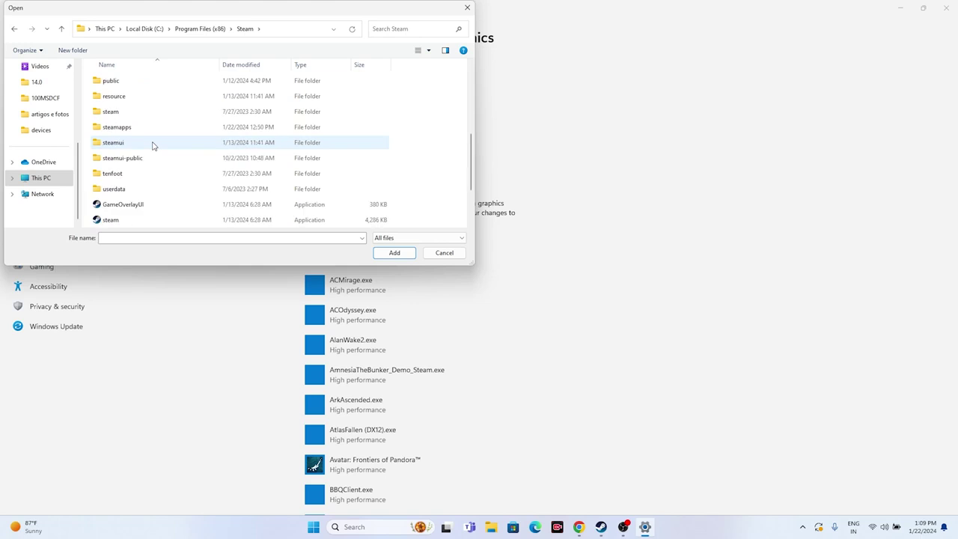
double_click(135, 127)
double_click(132, 83)
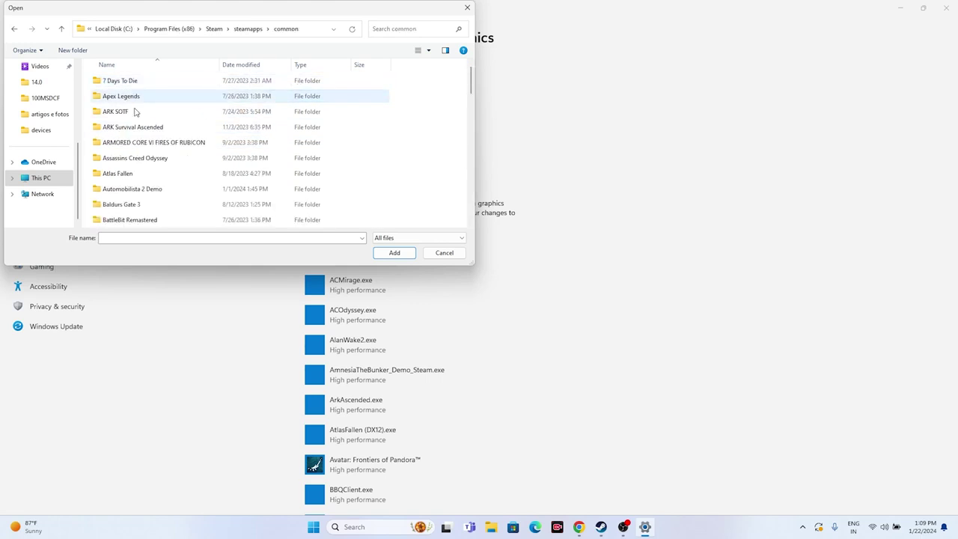
scroll(134, 143, down, 6)
scroll(136, 147, down, 8)
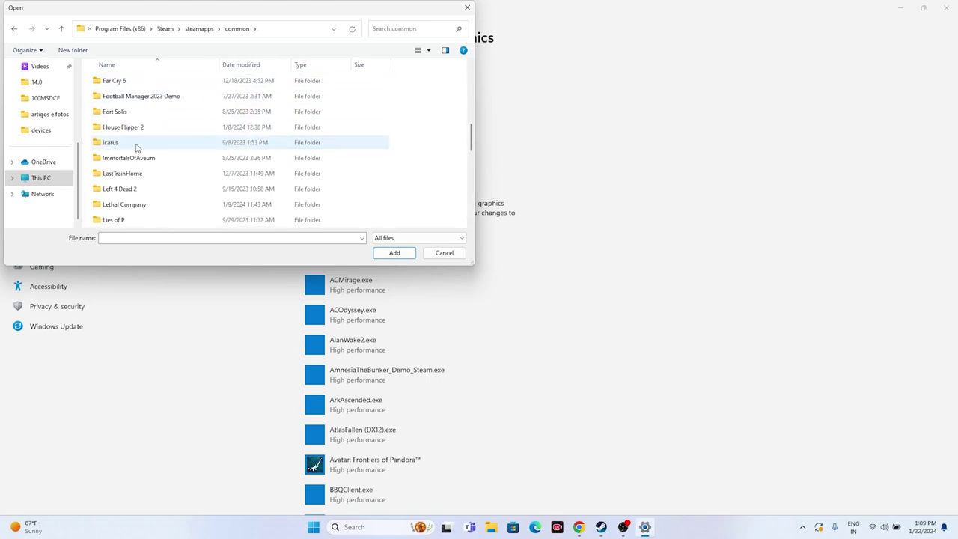
scroll(137, 147, down, 1)
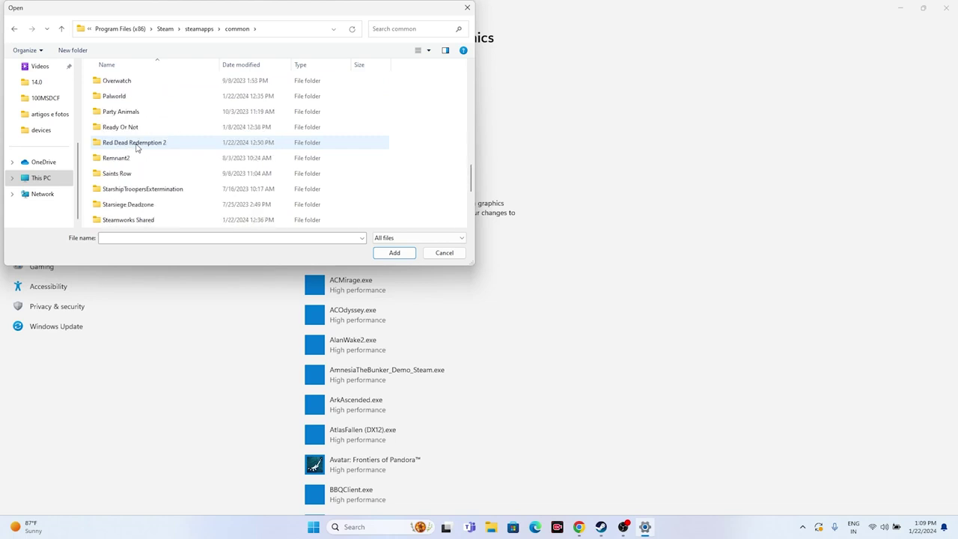
click(135, 99)
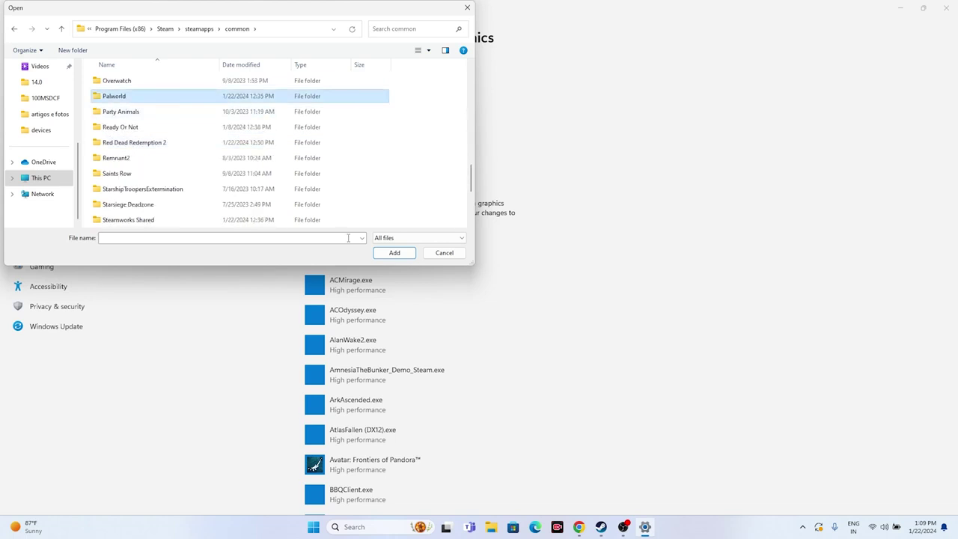
double_click(131, 100)
click(138, 114)
click(396, 254)
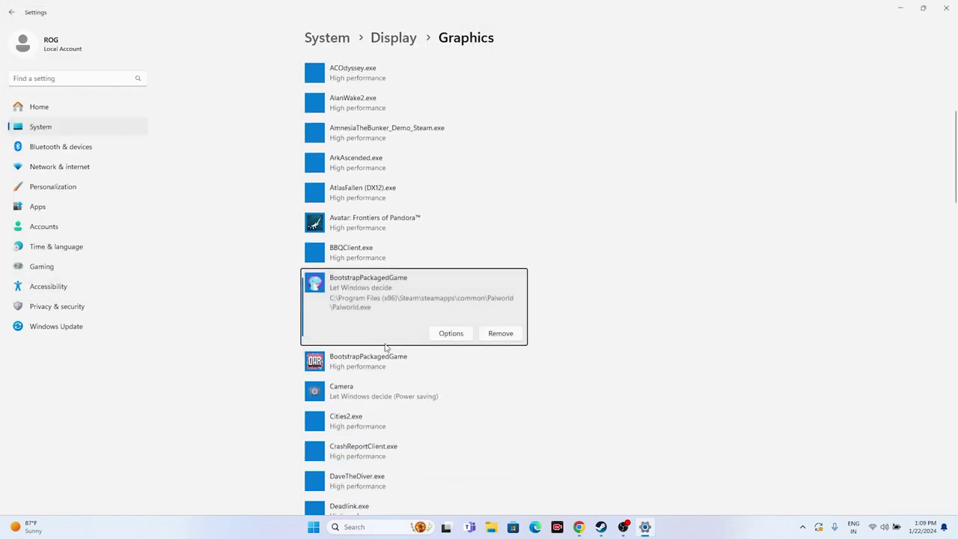
Set the Palworld entry's graphics preference to High performance, save it, close Settings, and return to Steam
click(447, 334)
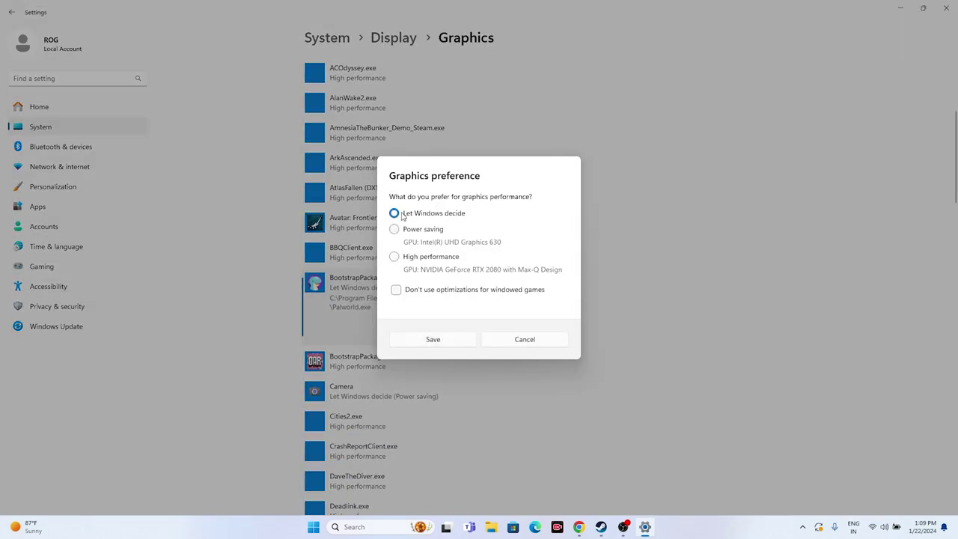
click(394, 258)
click(433, 339)
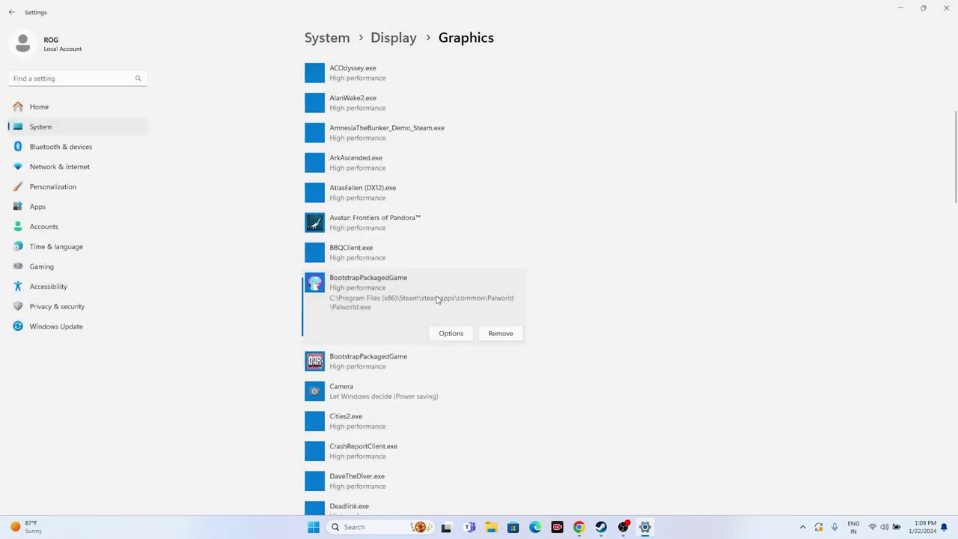
click(943, 8)
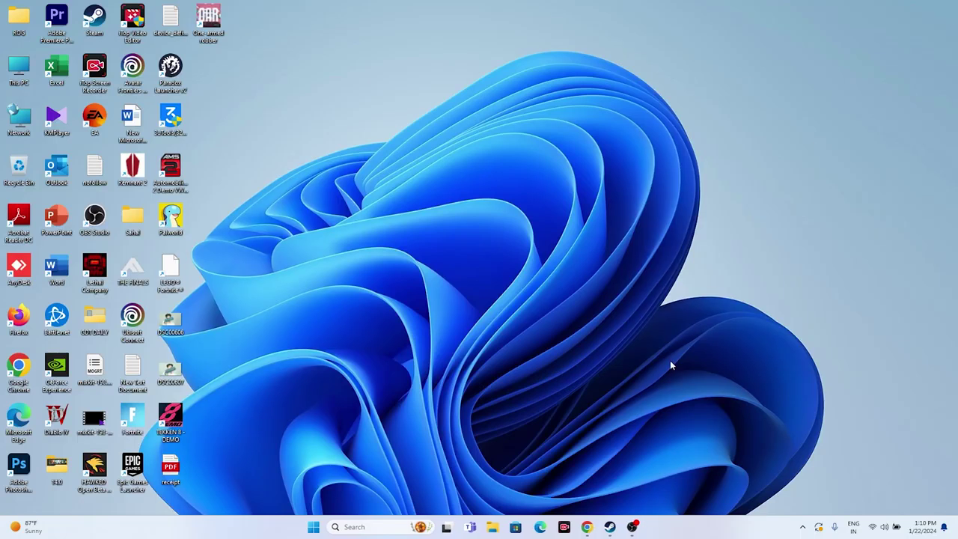
click(611, 527)
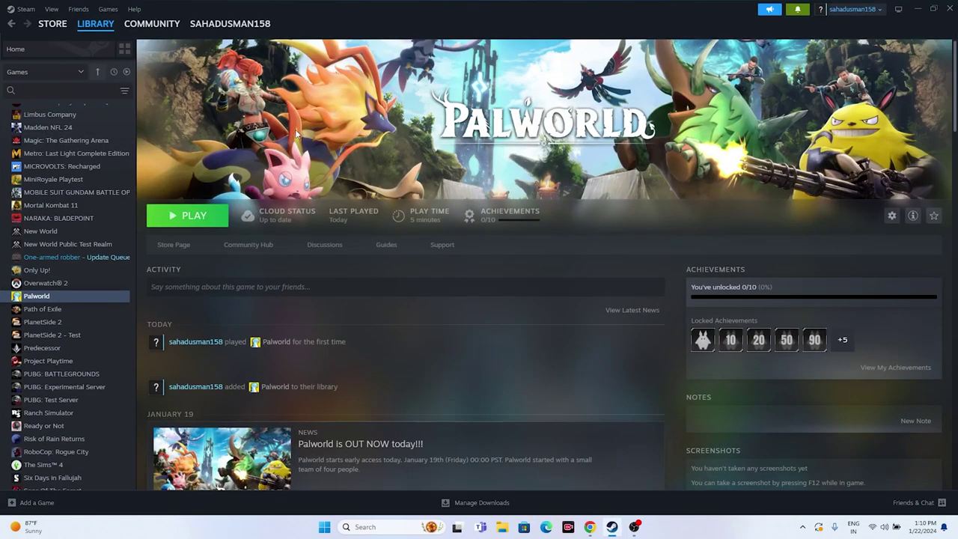
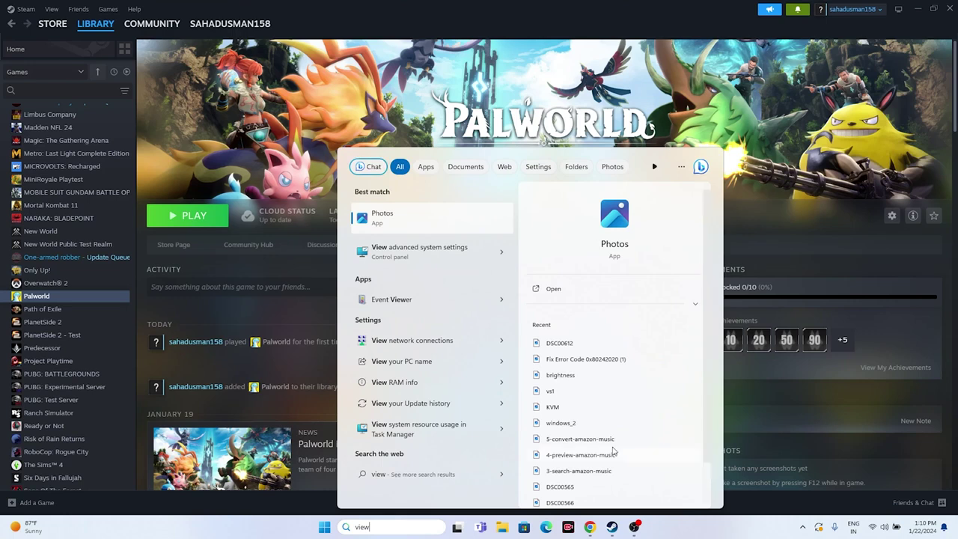
Open the virtual memory settings from the advanced system performance options and choose a custom paging file size for drive C:
click(441, 248)
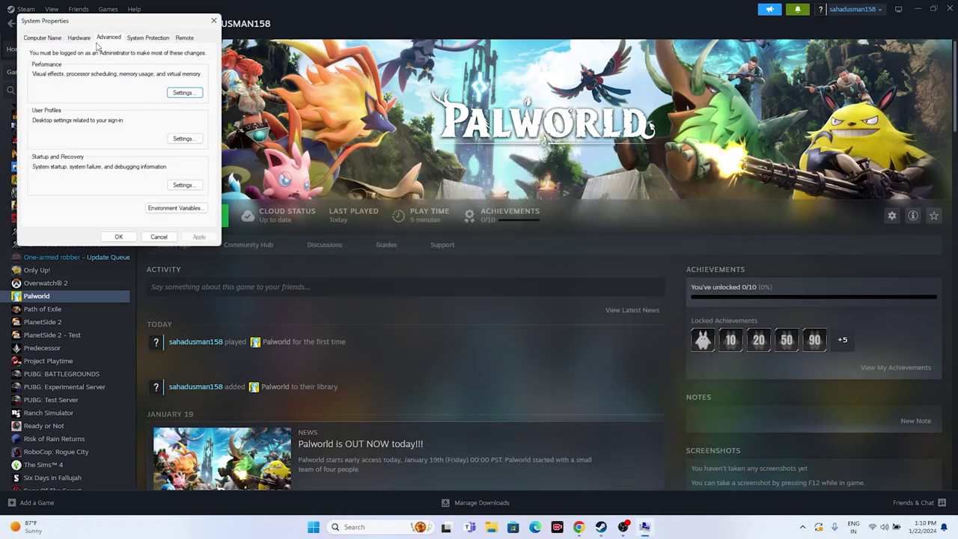
click(186, 93)
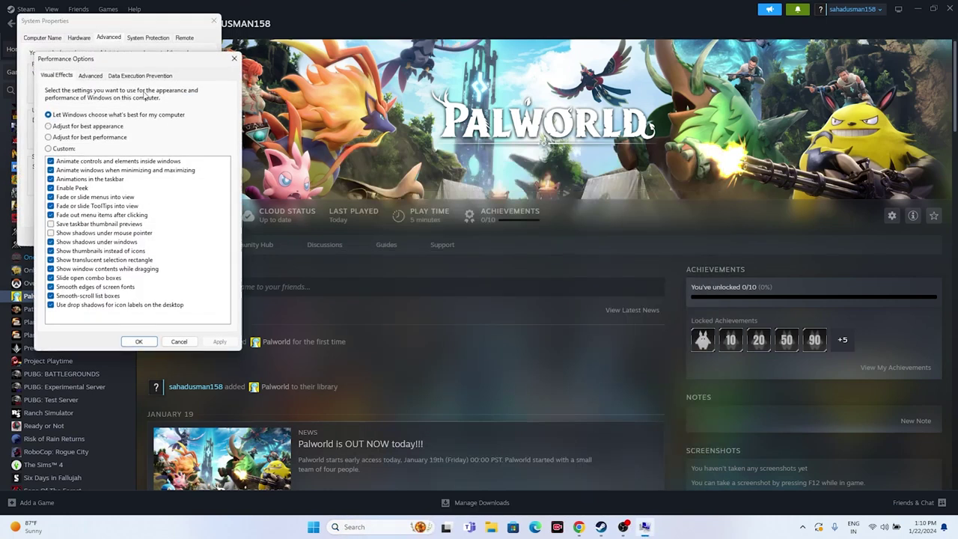
click(90, 76)
click(198, 204)
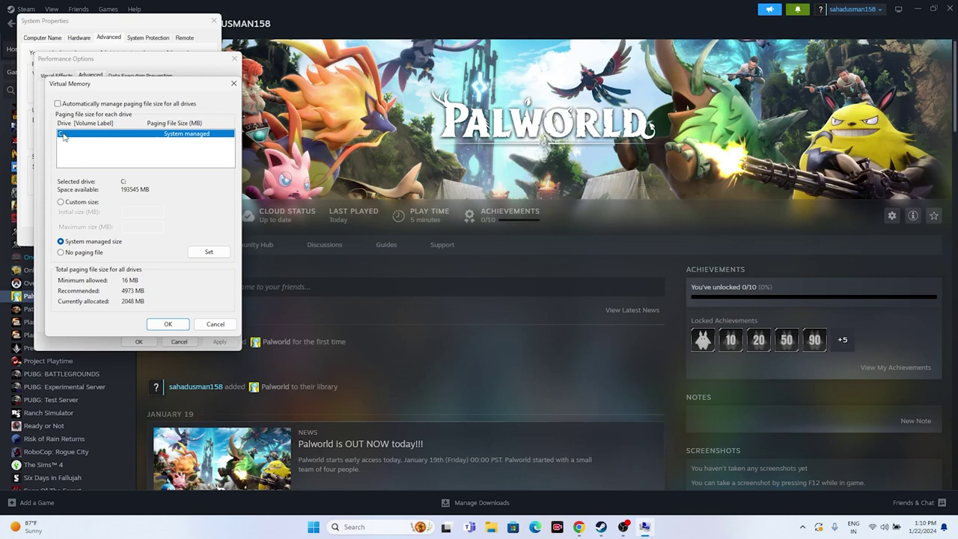
click(62, 202)
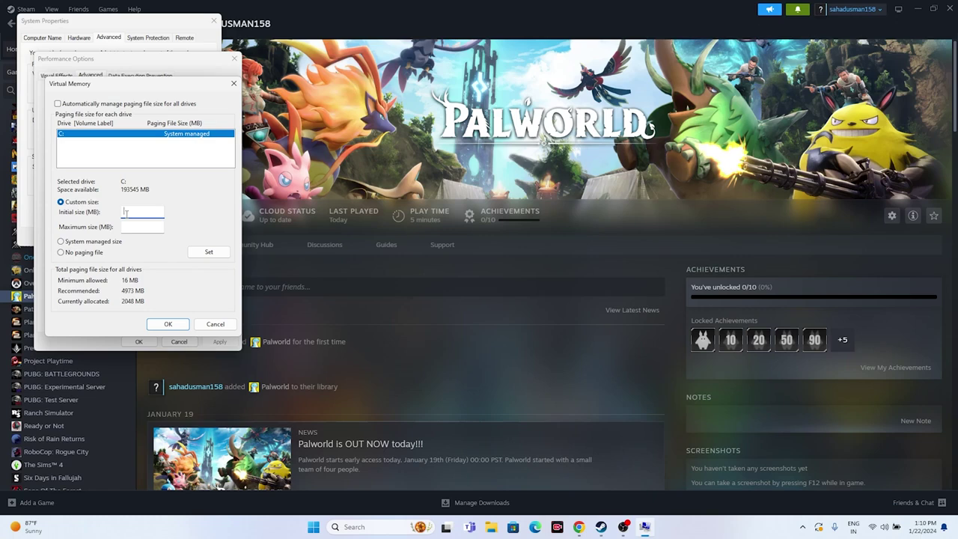
click(128, 227)
Open Calculator beside the Virtual Memory dialog and multiply 32 by 1024
click(367, 525)
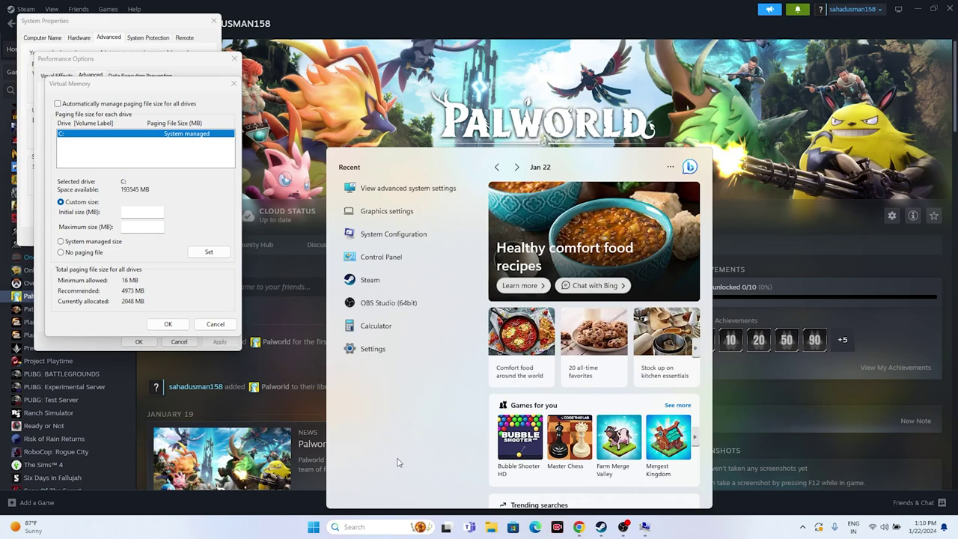
text(ca)
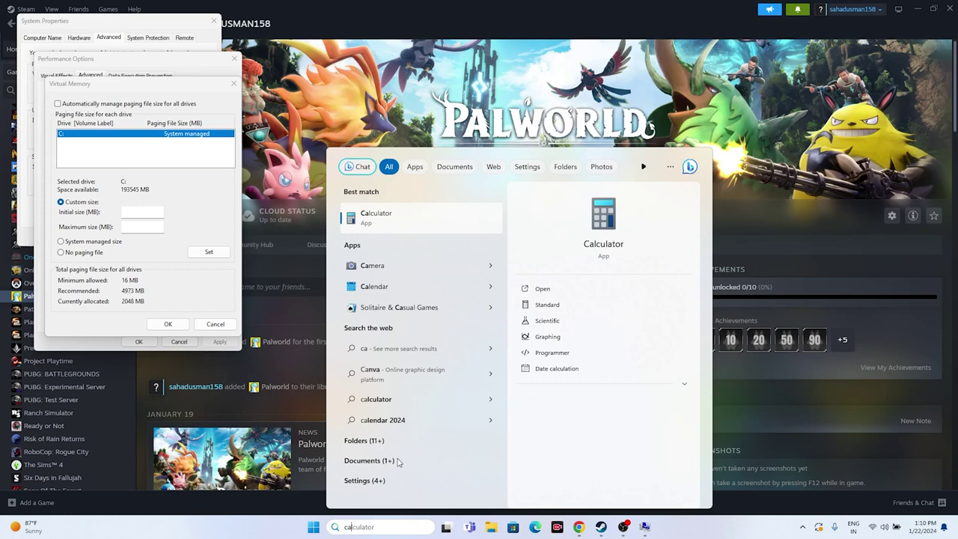
click(416, 214)
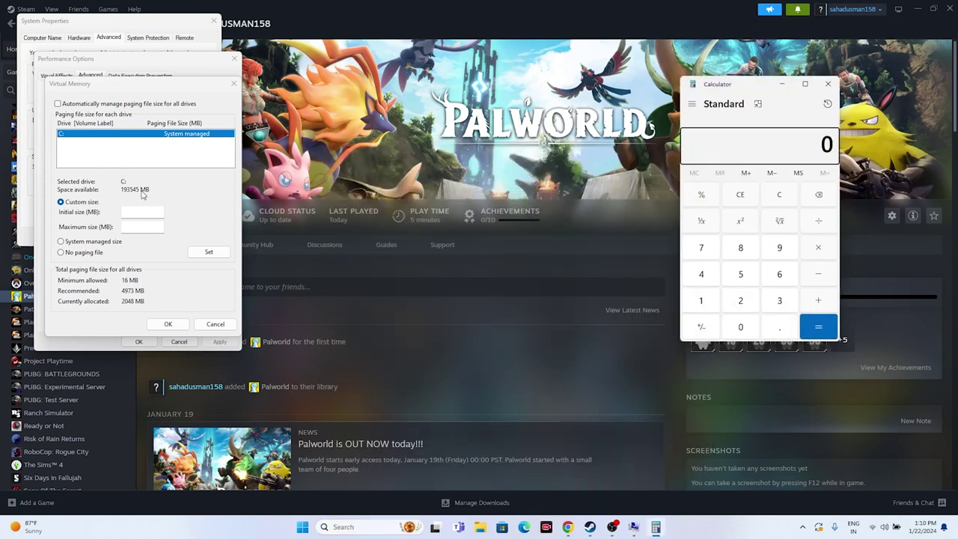
click(126, 215)
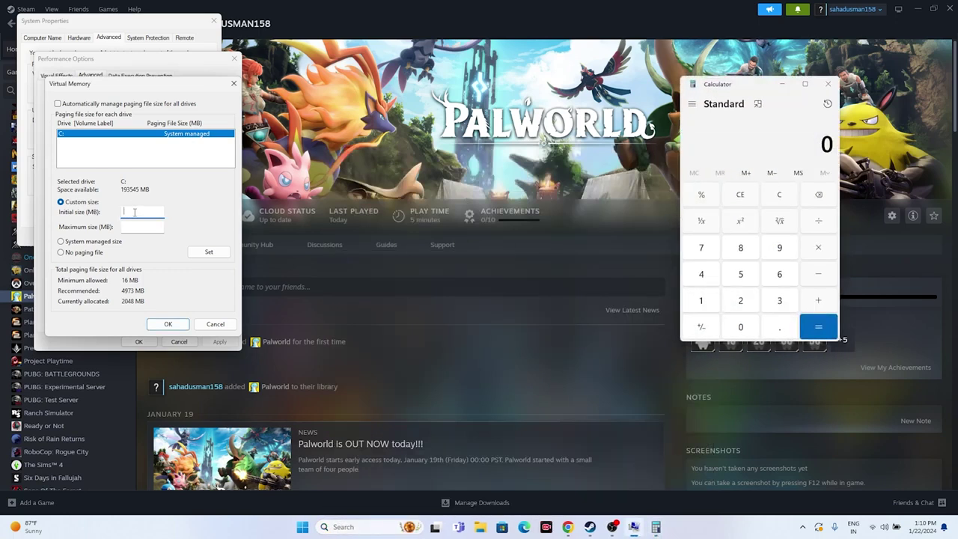
click(778, 300)
click(739, 302)
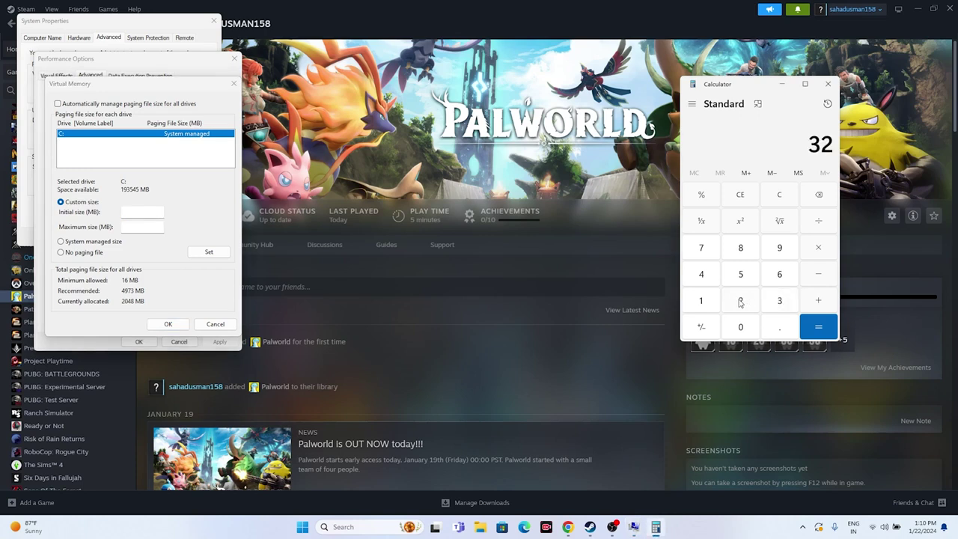
click(808, 251)
click(712, 297)
click(738, 327)
click(740, 300)
click(708, 278)
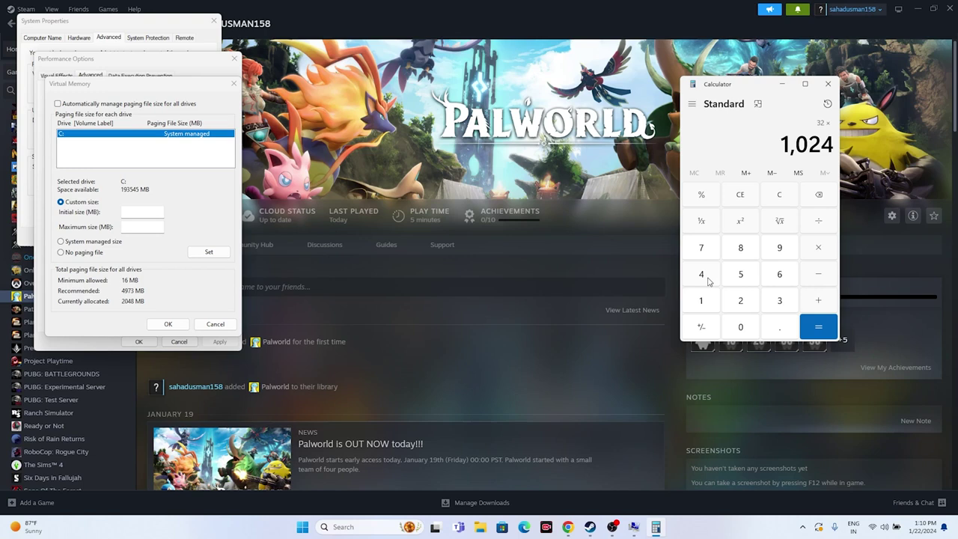
click(819, 329)
Multiply the calculated value by 1.5 and copy the result, 49,152, into the paging file's initial size in MB
click(815, 255)
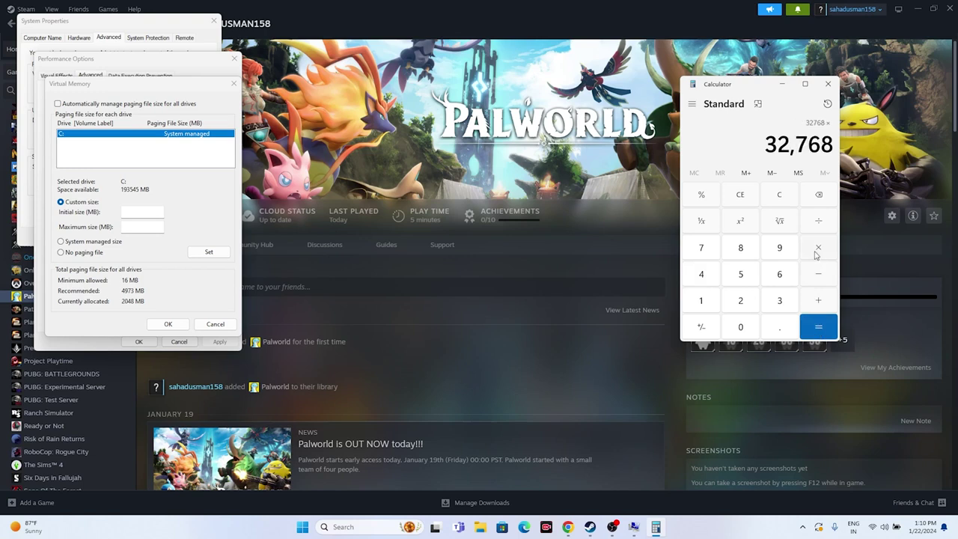
click(713, 299)
click(771, 329)
click(752, 284)
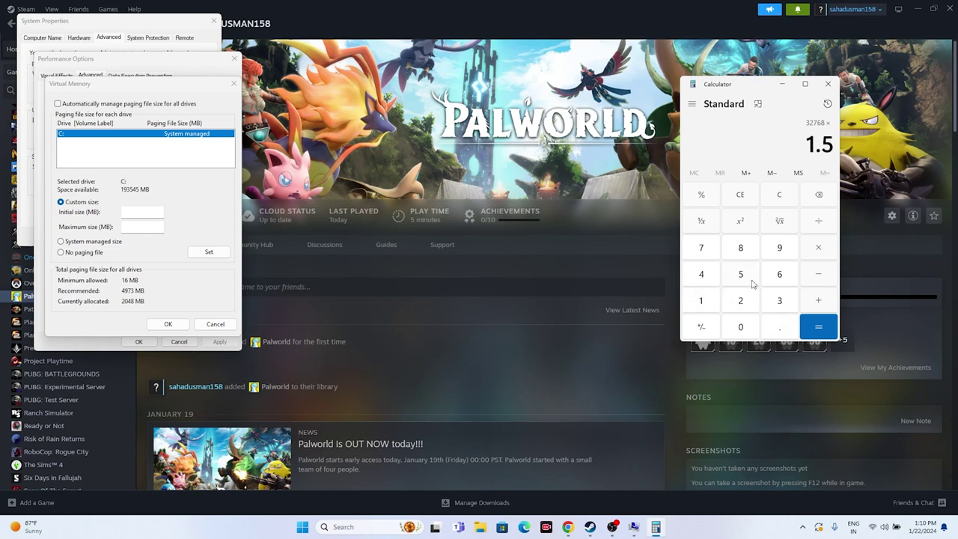
click(816, 327)
drag(769, 145, 832, 143)
key(ctrl+c)
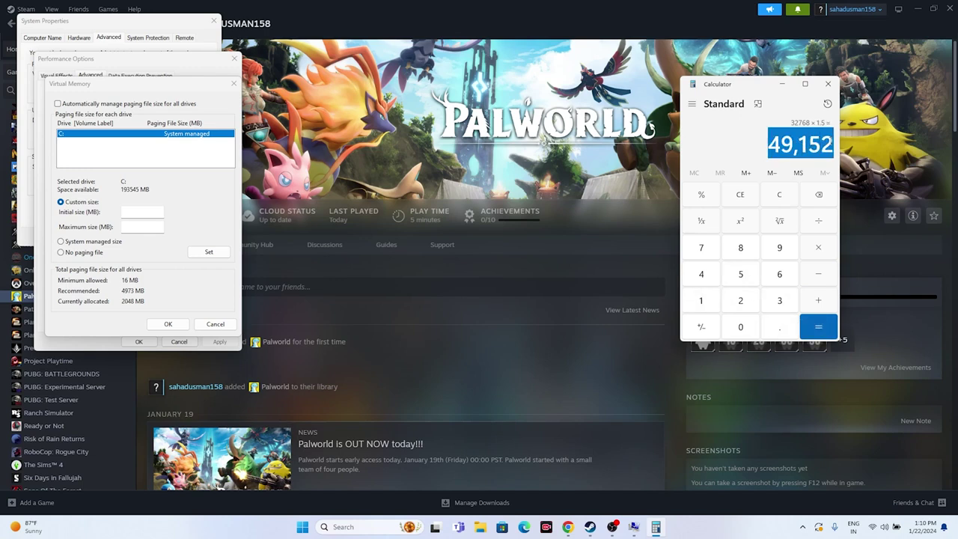
right_click(831, 145)
click(852, 150)
right_click(142, 211)
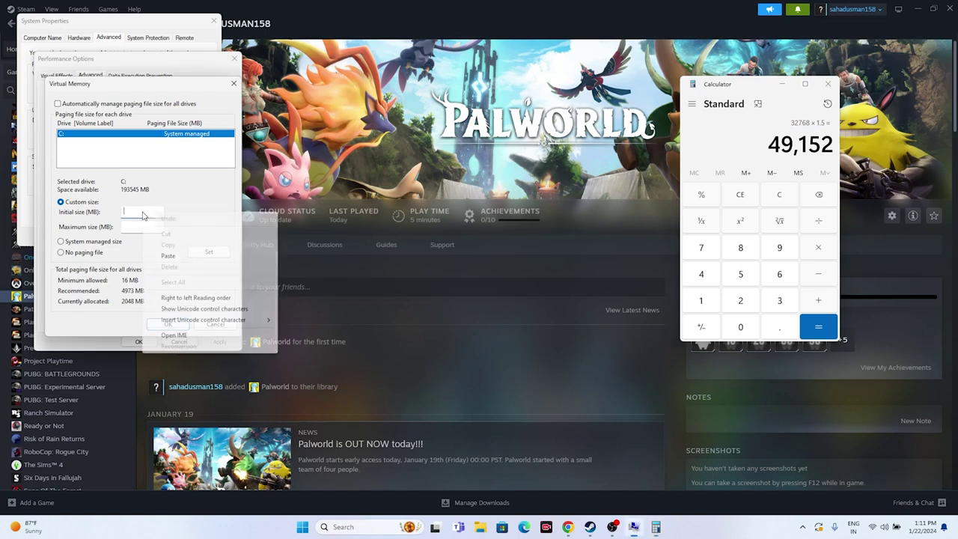
click(154, 255)
Clear Calculator and compute 32 × 1024, multiplied by 3, for the paging file's maximum size
click(142, 226)
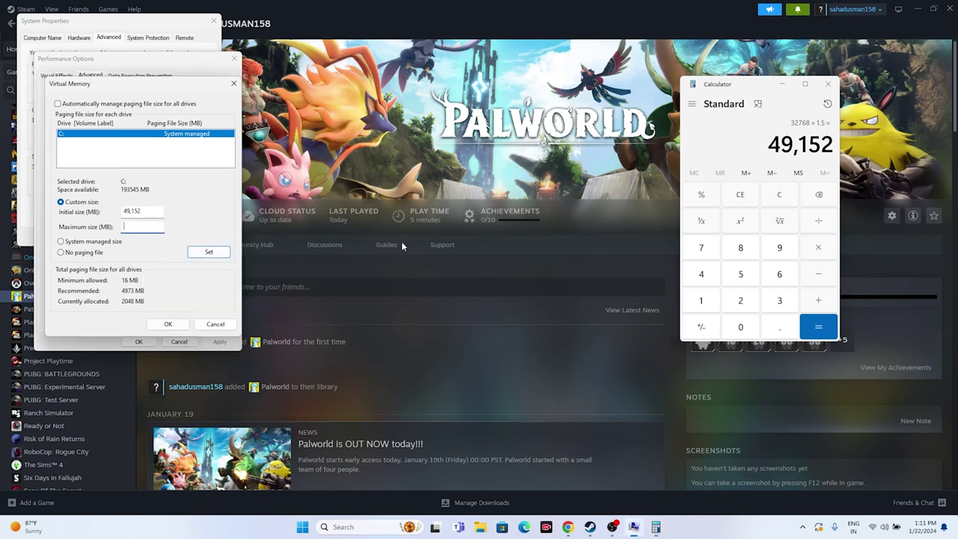
click(787, 200)
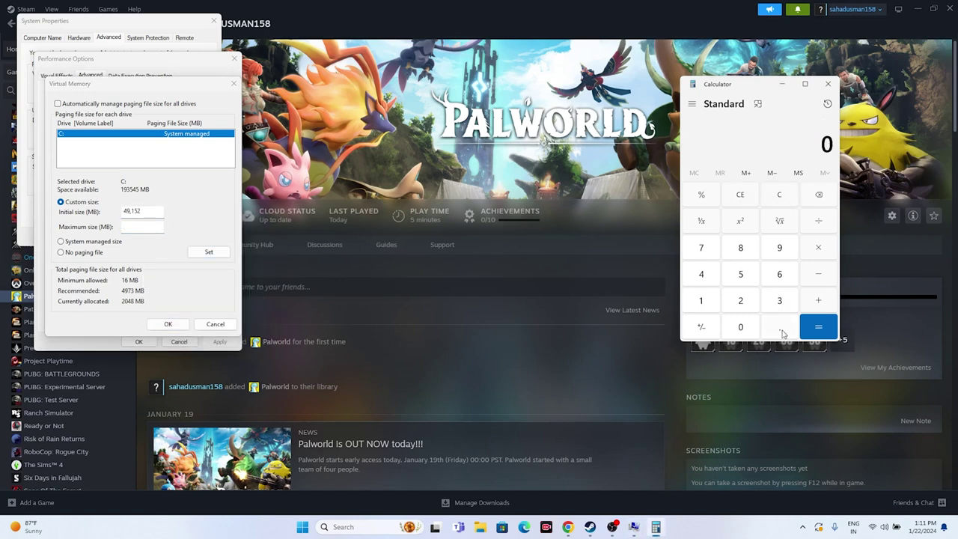
click(783, 304)
click(744, 304)
click(817, 248)
click(707, 303)
click(729, 328)
click(738, 300)
click(716, 280)
click(818, 326)
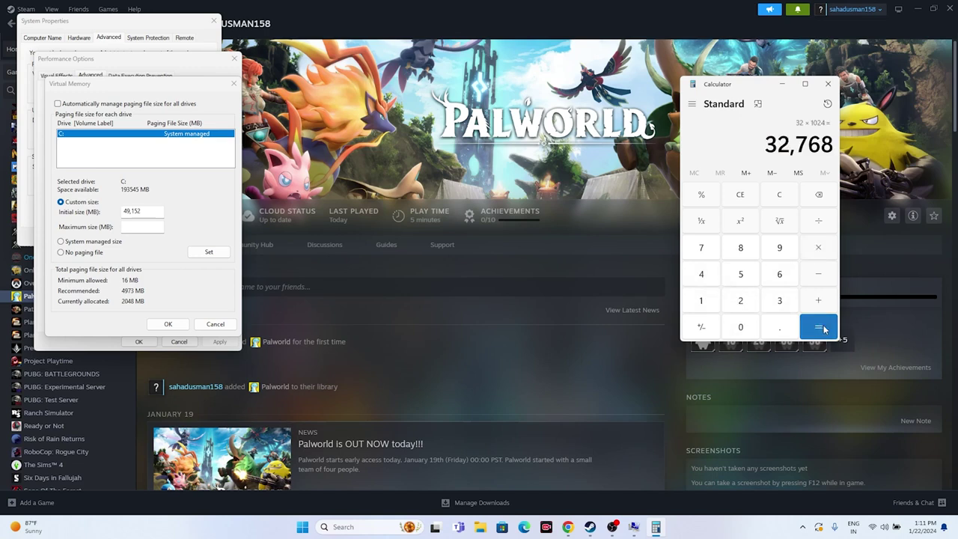
click(818, 248)
click(780, 301)
click(821, 328)
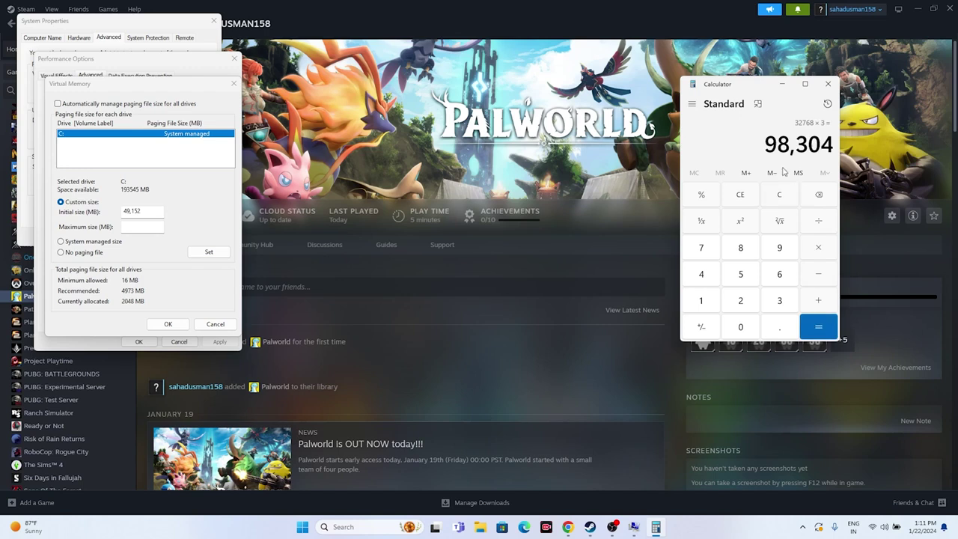
Copy the calculated 98,304 into the paging file's maximum size in MB
drag(767, 141, 835, 142)
key(ctrl+c)
right_click(823, 150)
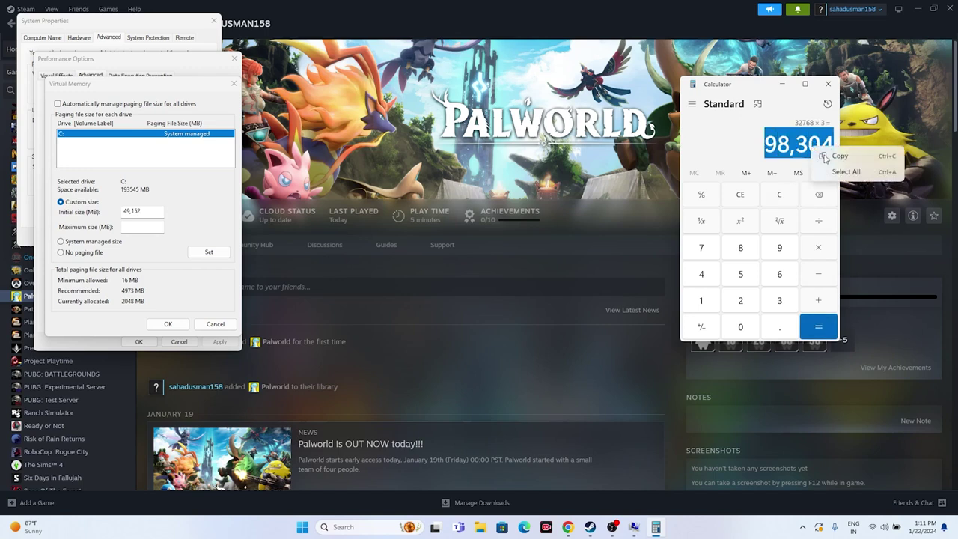
click(826, 157)
right_click(139, 227)
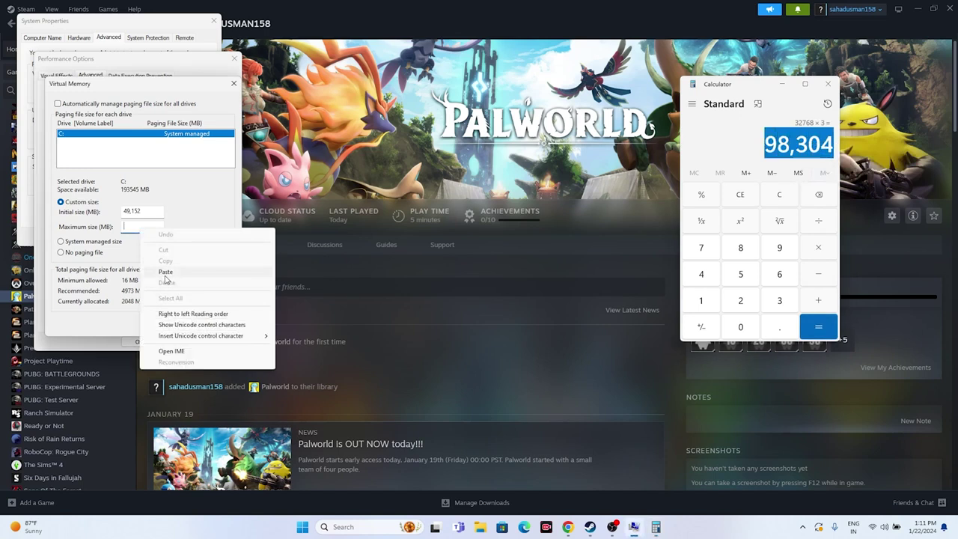
click(164, 272)
Confirm the Virtual Memory and Performance Options dialogs, then close System Properties and Calculator
click(168, 323)
click(139, 341)
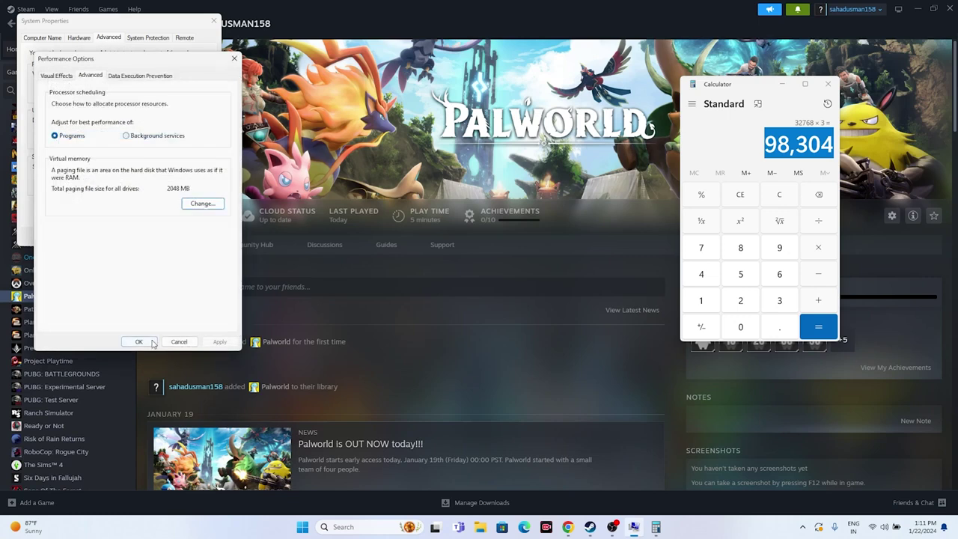
click(213, 21)
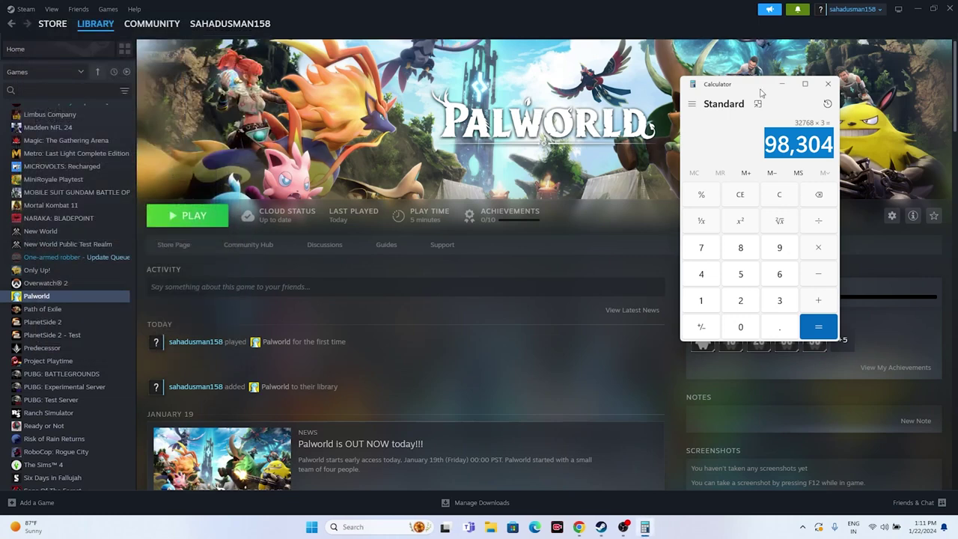
click(827, 84)
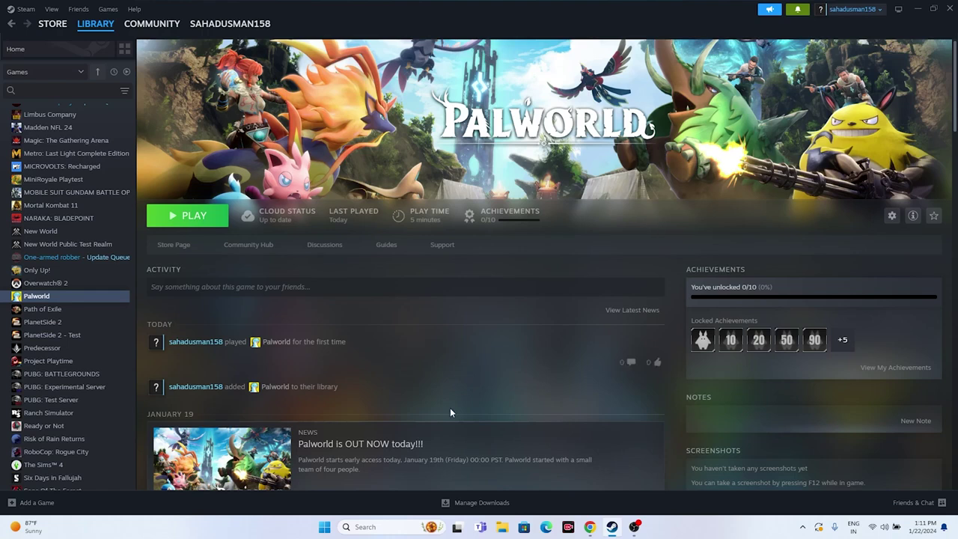
Open Windows Settings, check the Windows Update page for pending updates, and close Settings
click(366, 527)
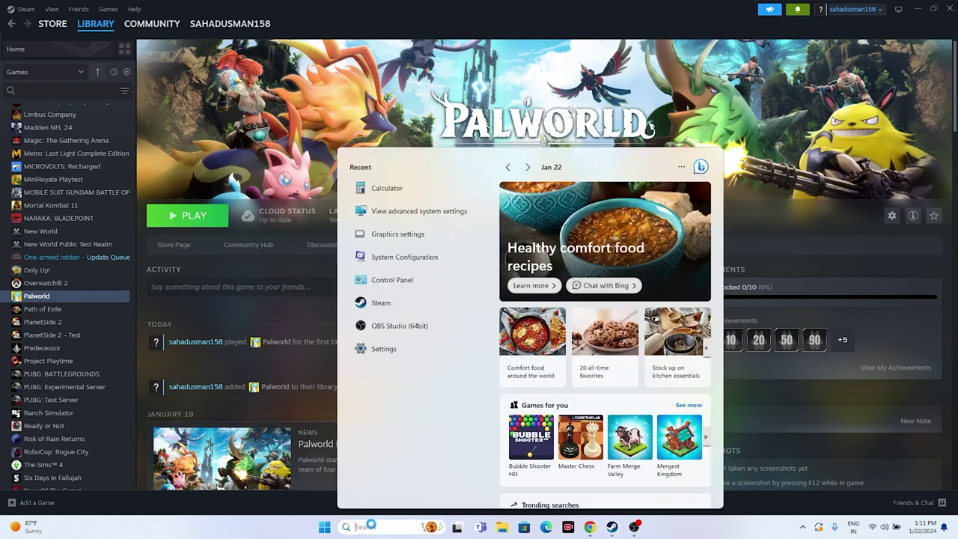
click(377, 350)
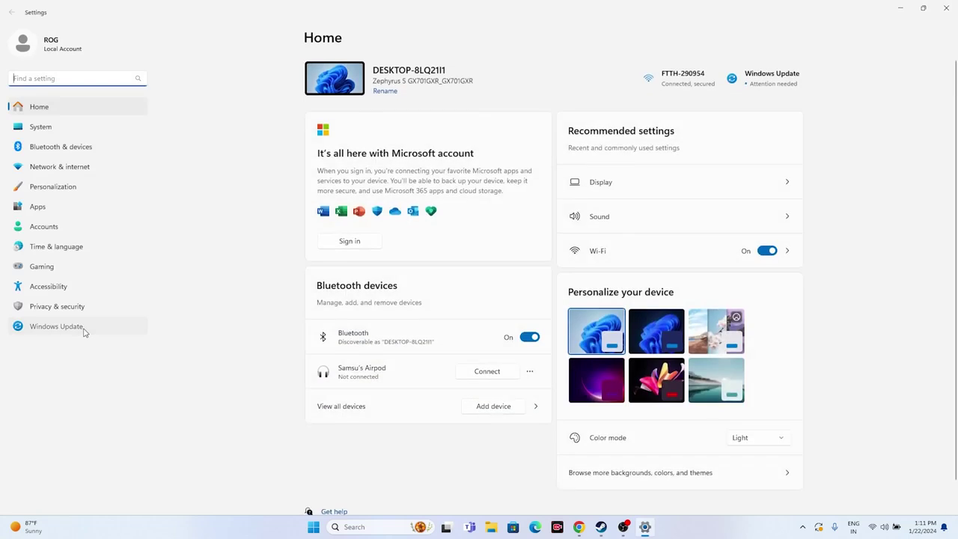
click(75, 327)
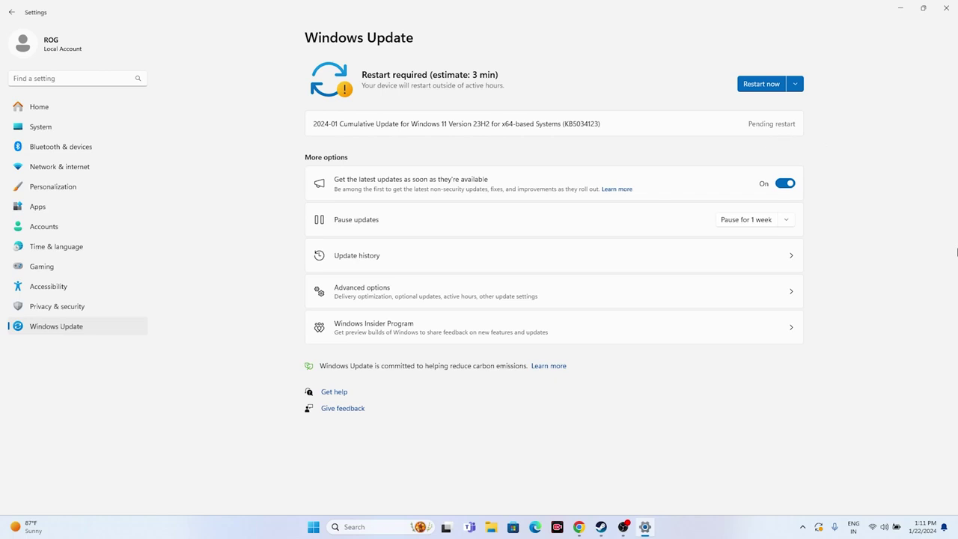
click(945, 7)
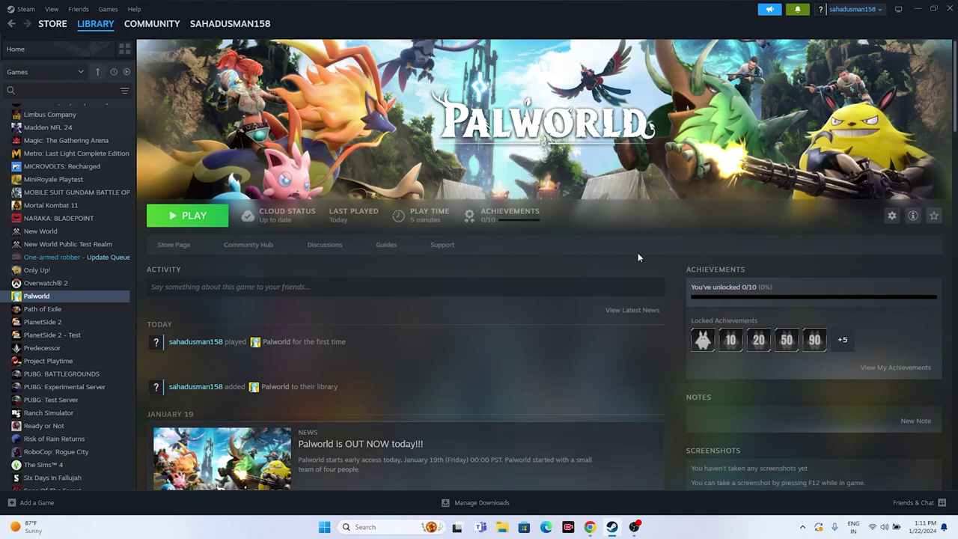
Minimize Steam, switch to the NVIDIA GeForce Drivers page in Chrome, and look over the manual driver search form
click(916, 8)
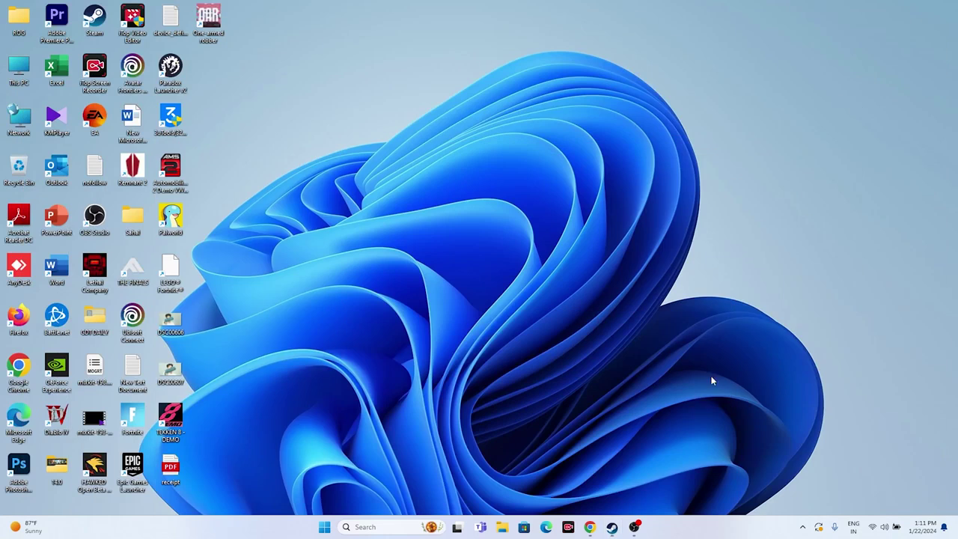
click(589, 527)
click(451, 9)
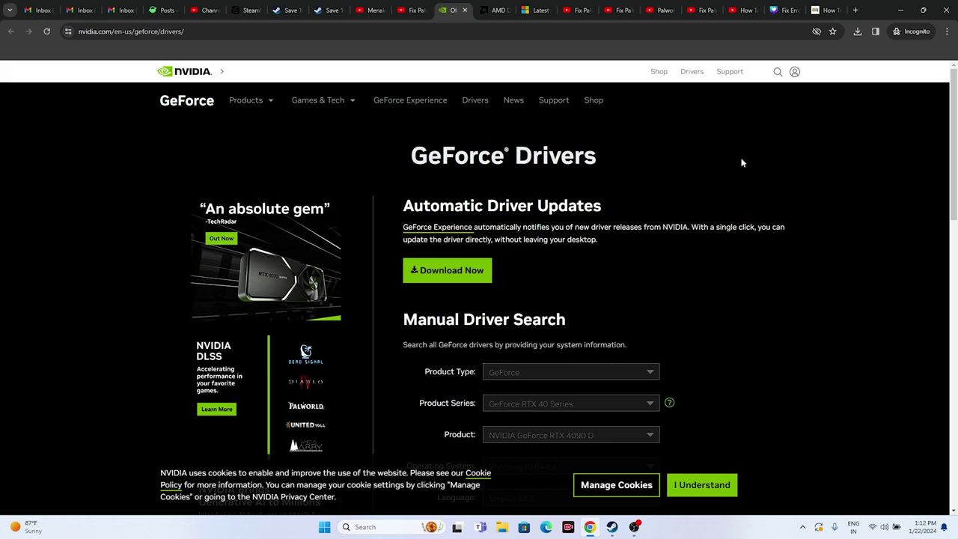
scroll(860, 173, down, 3)
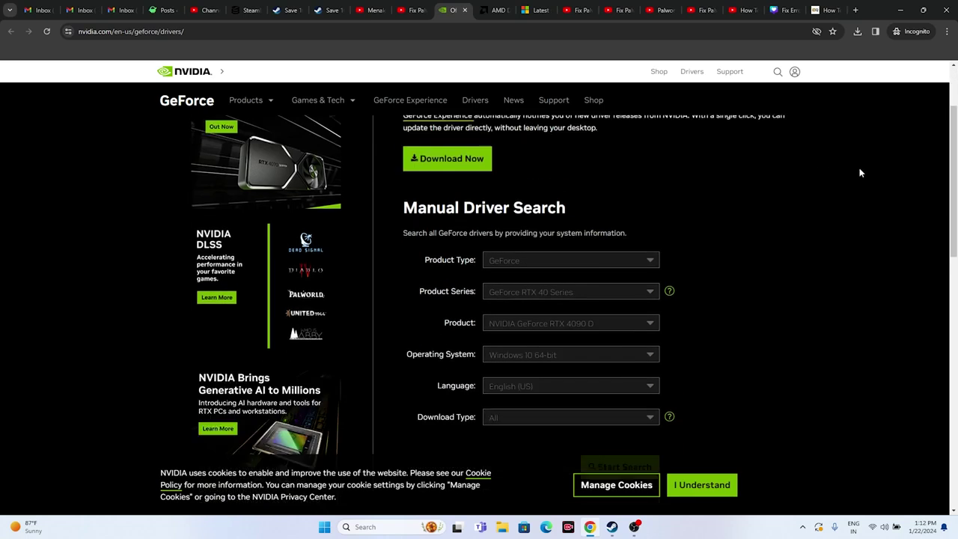
scroll(860, 173, up, 2)
scroll(860, 173, down, 2)
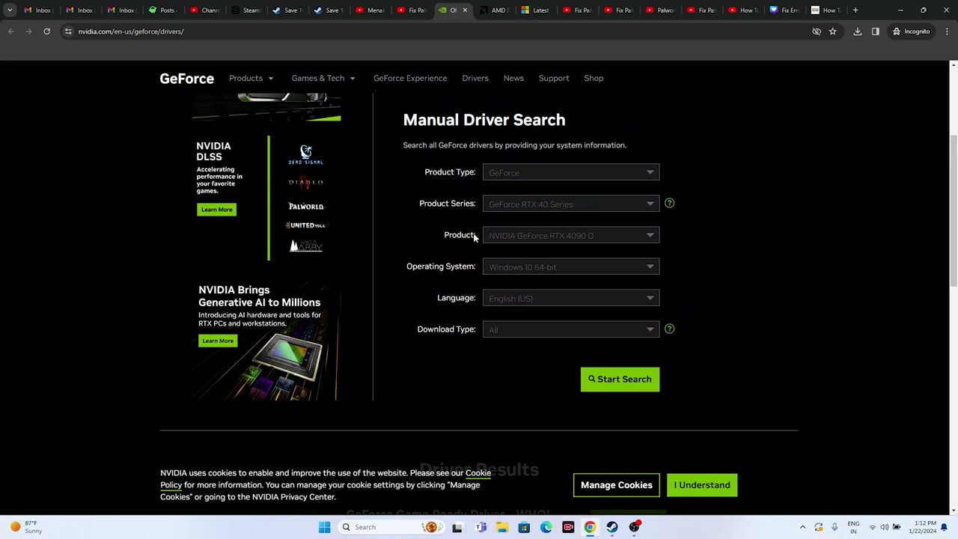
Review the GeForce Game Ready Driver results and highlight the version of the driver released on Jan 17, 2024
scroll(491, 271, down, 5)
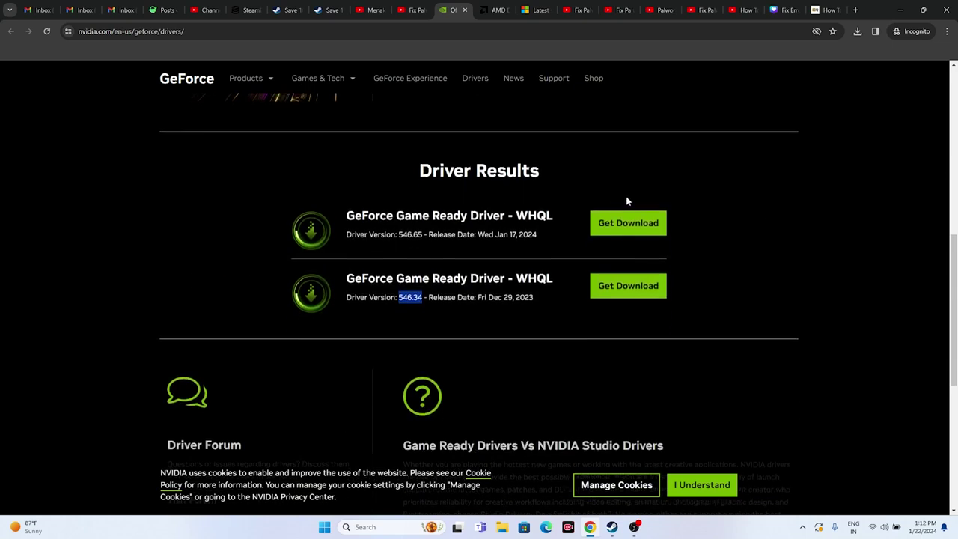
scroll(697, 211, up, 2)
scroll(538, 233, down, 2)
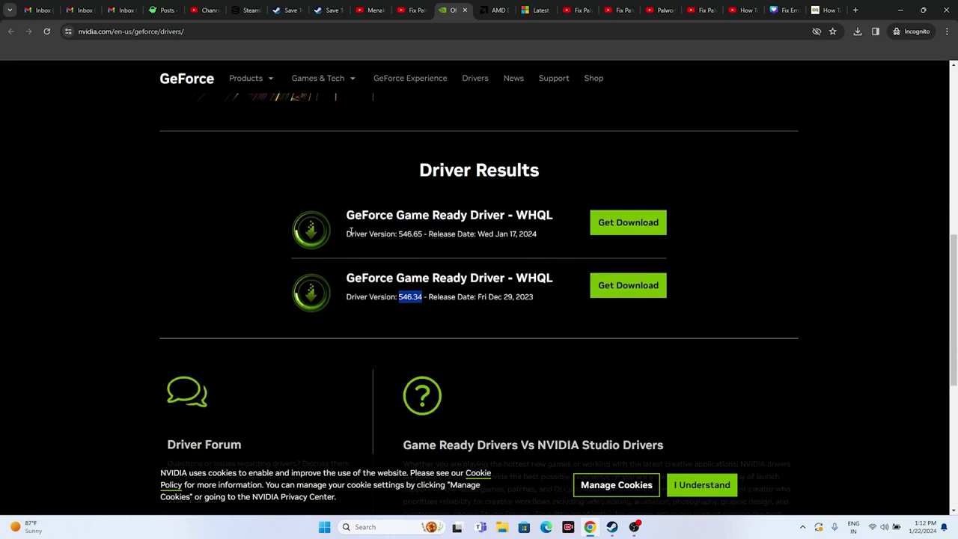
drag(348, 233, 416, 231)
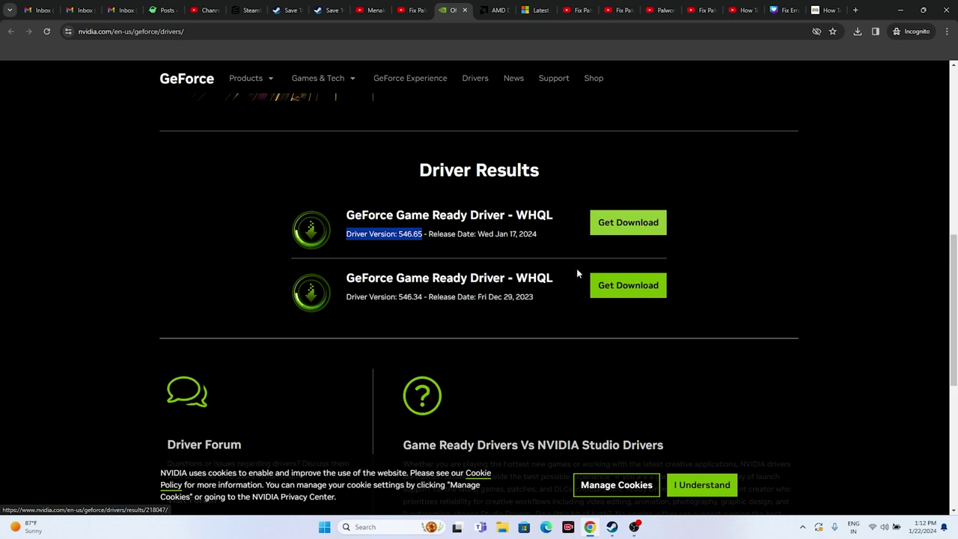
Highlight the version number and release date of the older GeForce Game Ready Driver, version 546.34
click(419, 301)
drag(399, 297, 424, 297)
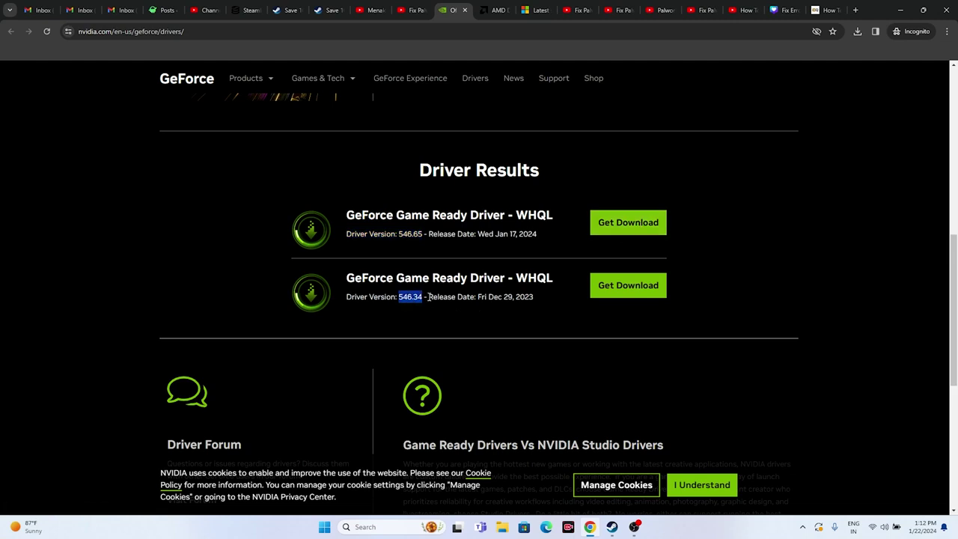
drag(507, 298, 532, 297)
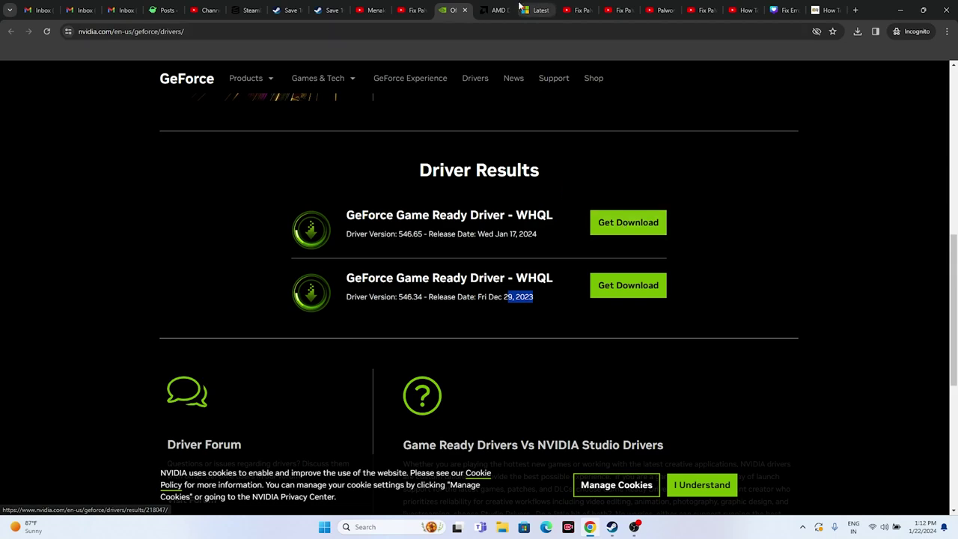
On the AMD support page, submit the AMD Radeon RX 7600S selection and look over its Windows driver sections
click(493, 10)
scroll(210, 196, down, 3)
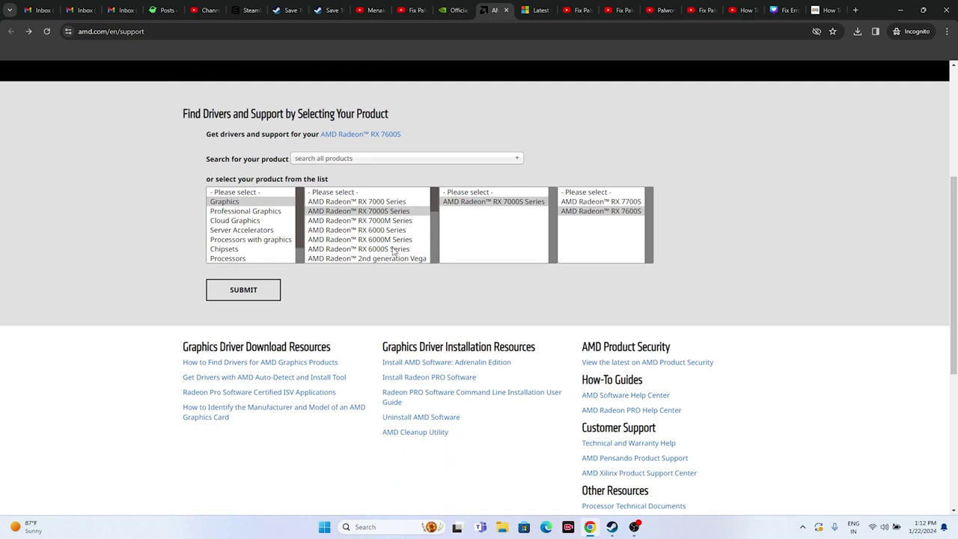
click(264, 294)
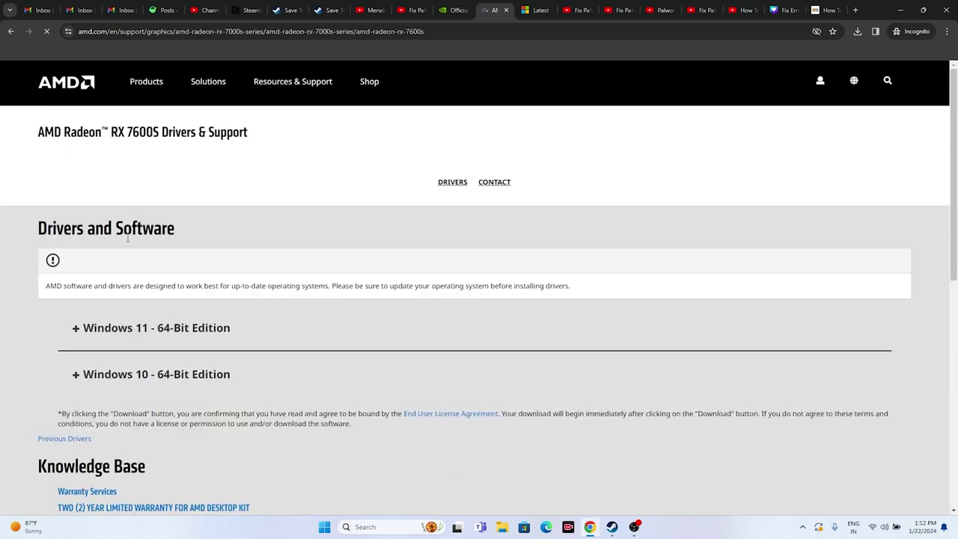
scroll(97, 143, down, 2)
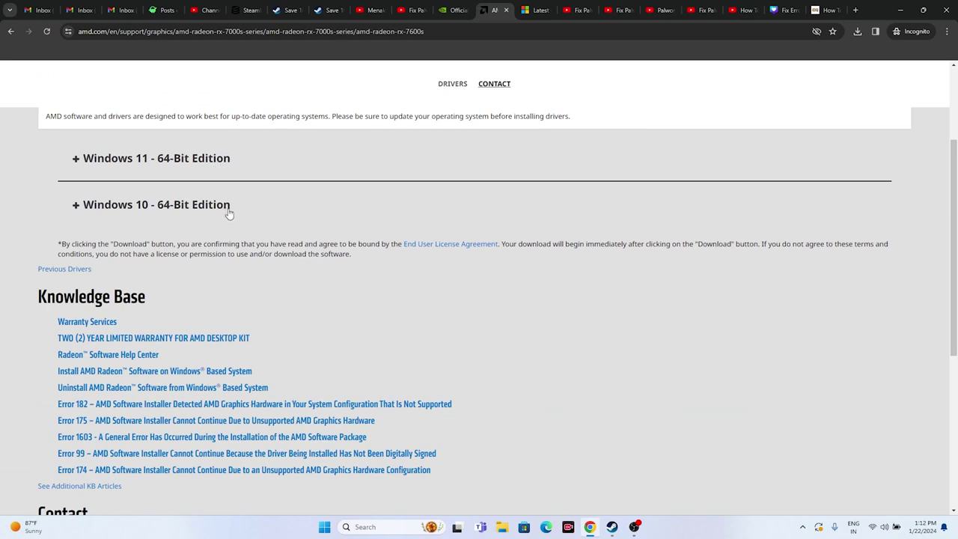
Review the Microsoft Visual C++ Redistributable downloads page, highlight the X64 and X86 architectures, and minimize Chrome
click(536, 10)
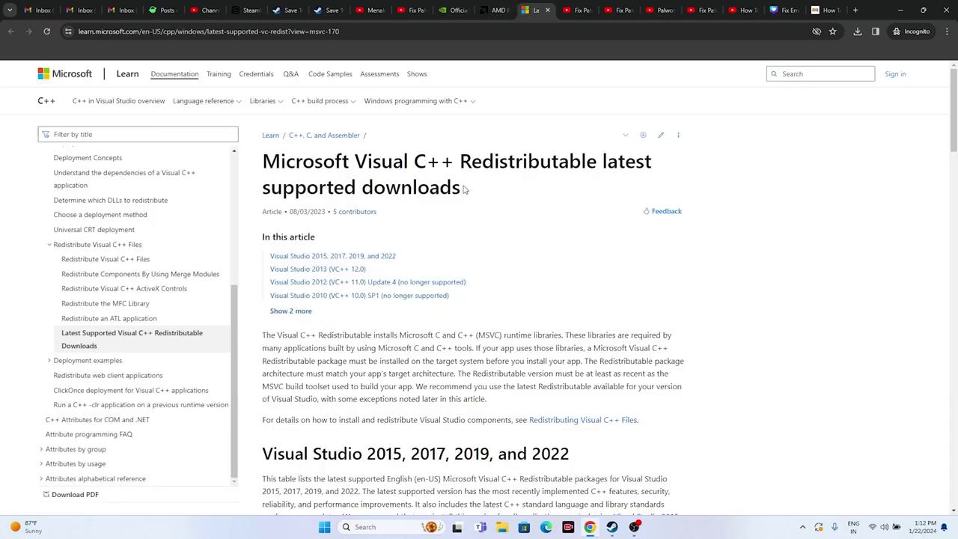
drag(464, 190, 264, 158)
click(556, 195)
scroll(283, 246, down, 6)
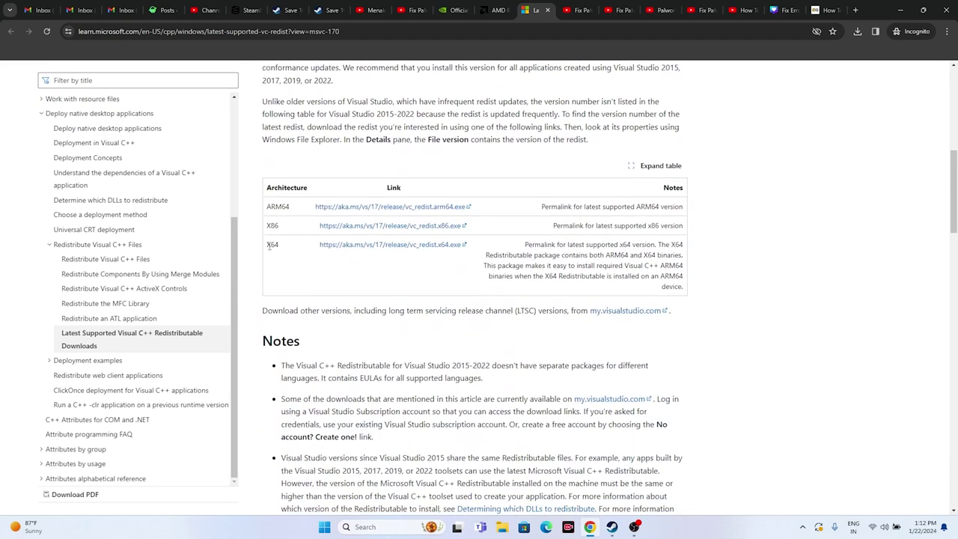
drag(266, 248, 278, 246)
click(366, 264)
drag(267, 225, 279, 225)
click(356, 273)
click(900, 9)
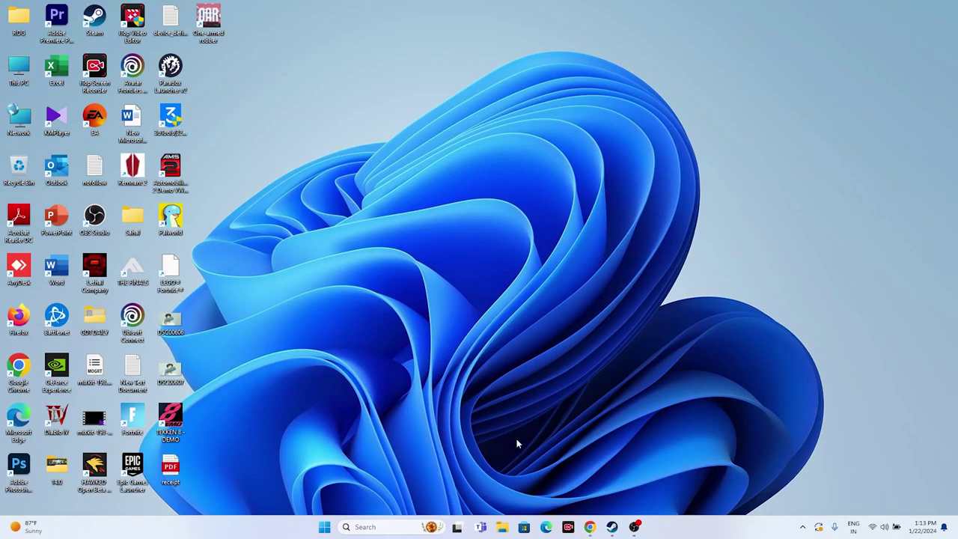
Switch to Steam, look at the Uninstall option among Palworld's management commands, and dismiss it without uninstalling
click(612, 526)
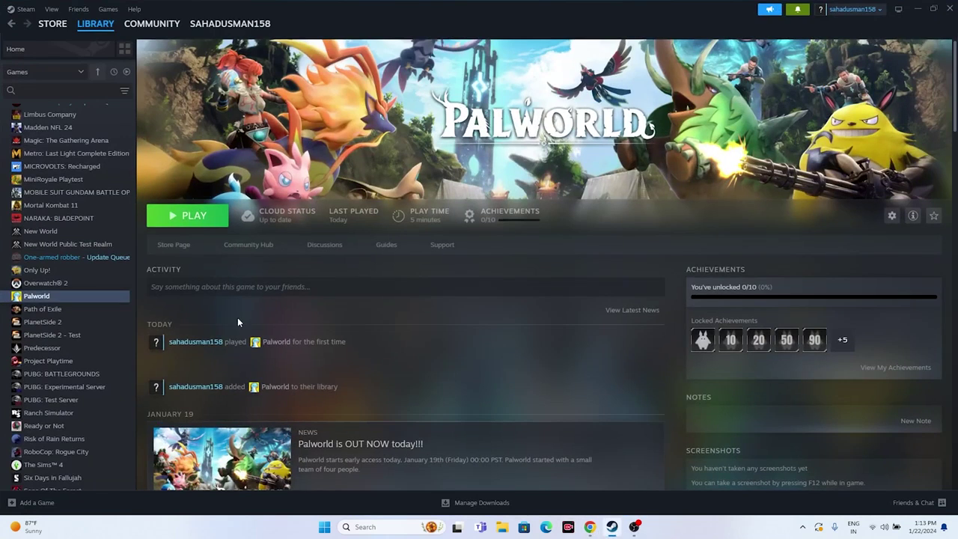
right_click(56, 297)
mouse_move(82, 357)
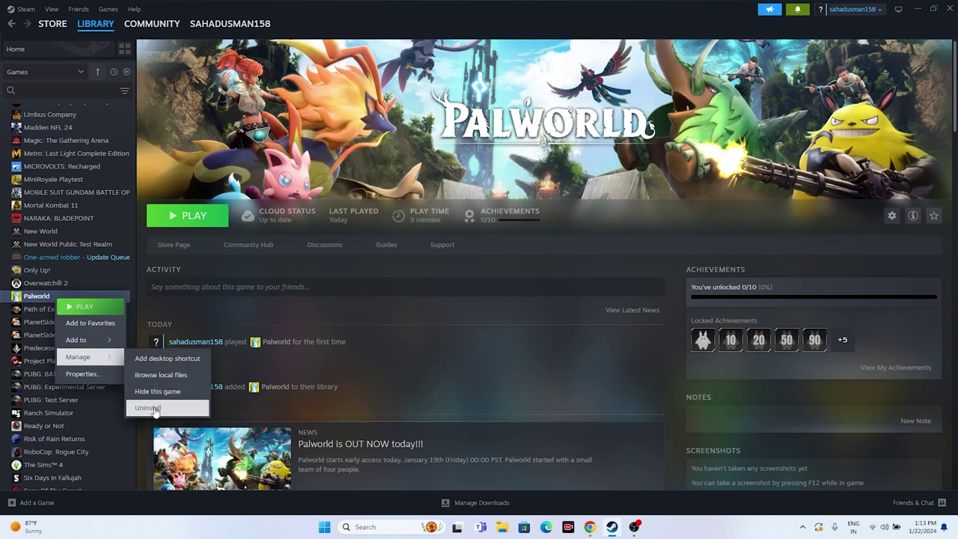
click(401, 388)
Open This PC in File Explorer, check the free space on Local Disk (C:), and close File Explorer
click(499, 527)
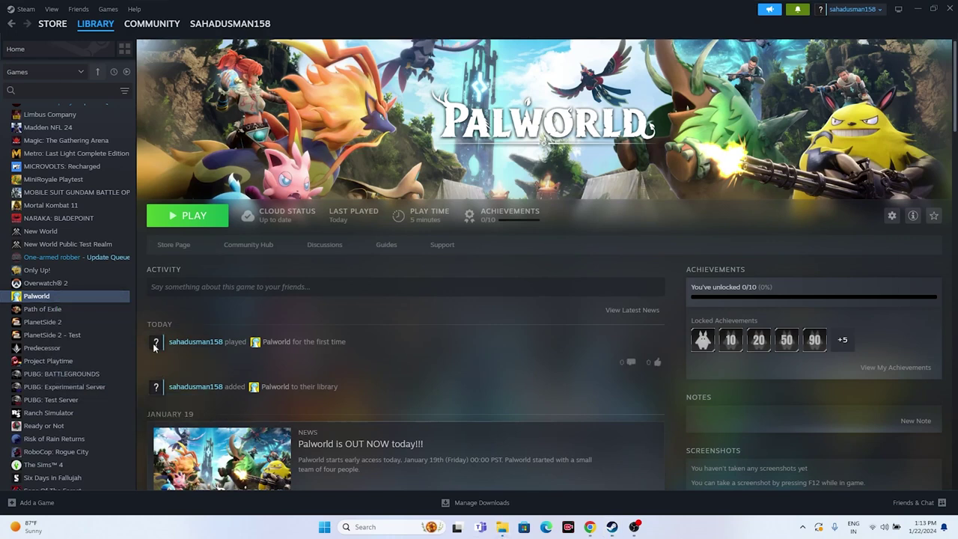
click(45, 349)
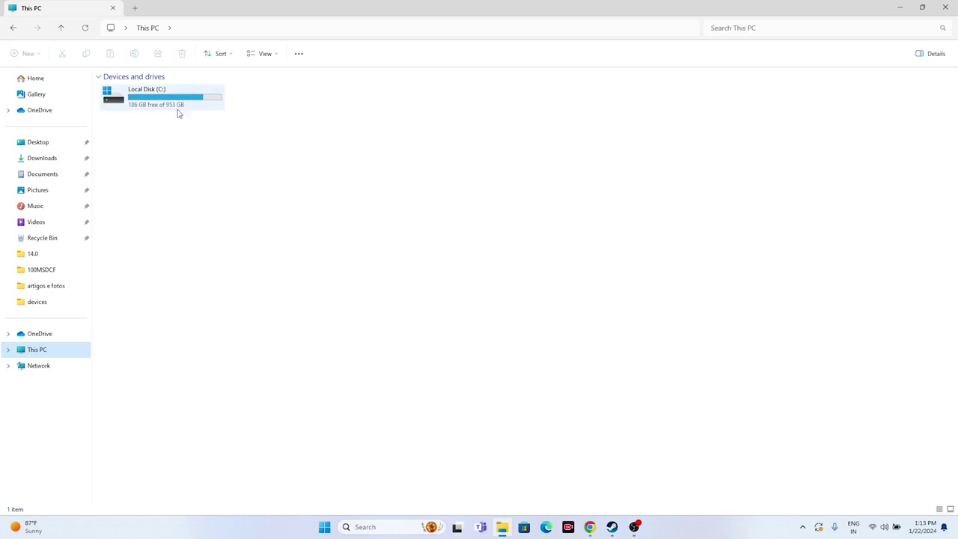
mouse_move(145, 101)
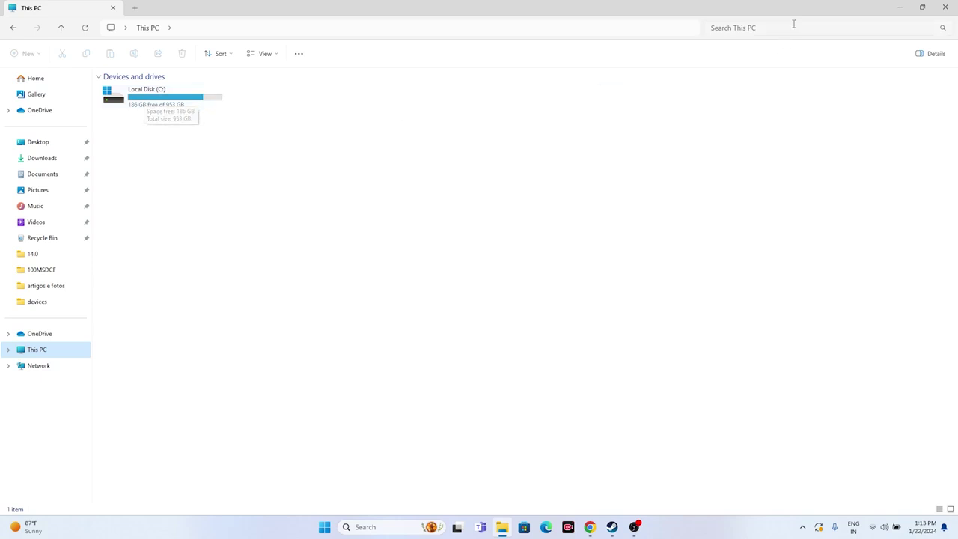
click(947, 7)
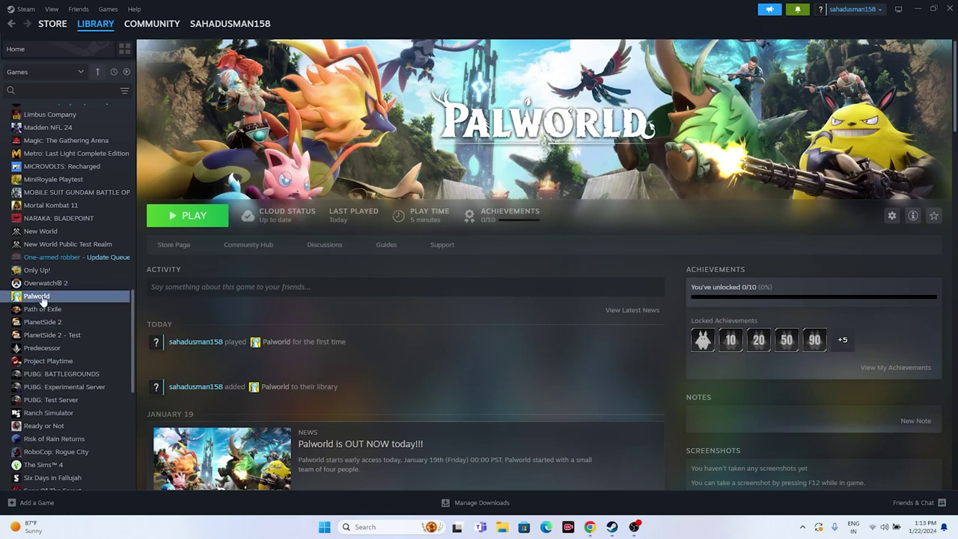
Verify the integrity of Palworld's installed game files from its Steam properties, and close the properties window
right_click(43, 299)
click(71, 372)
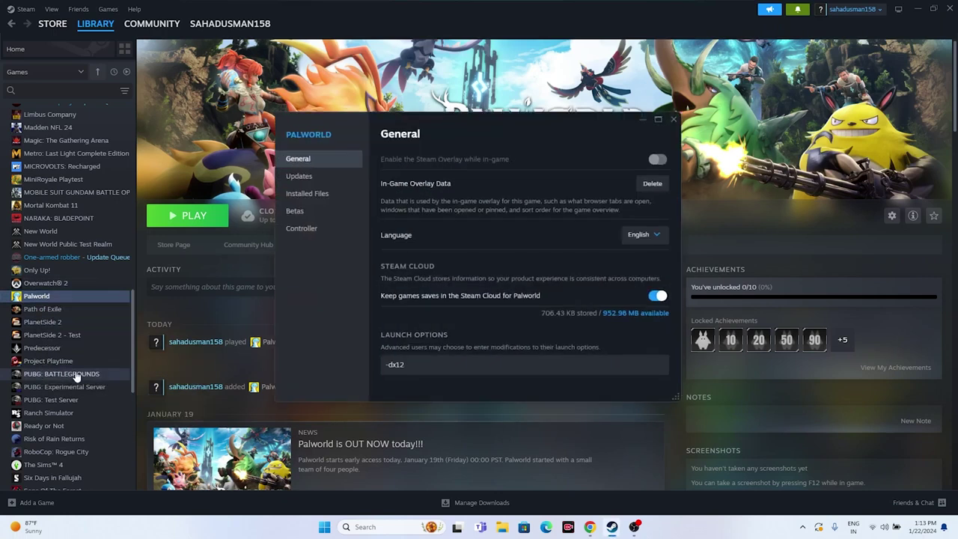
click(301, 193)
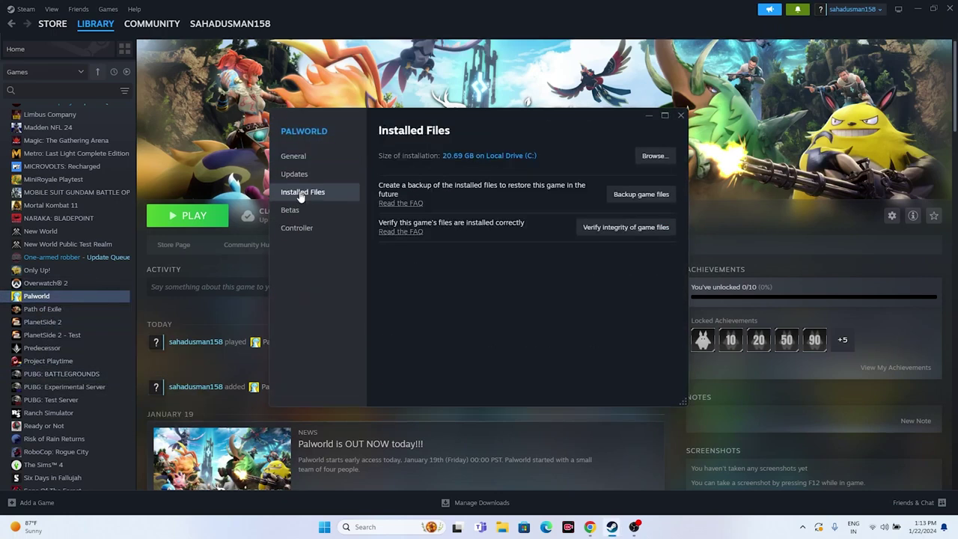
click(618, 228)
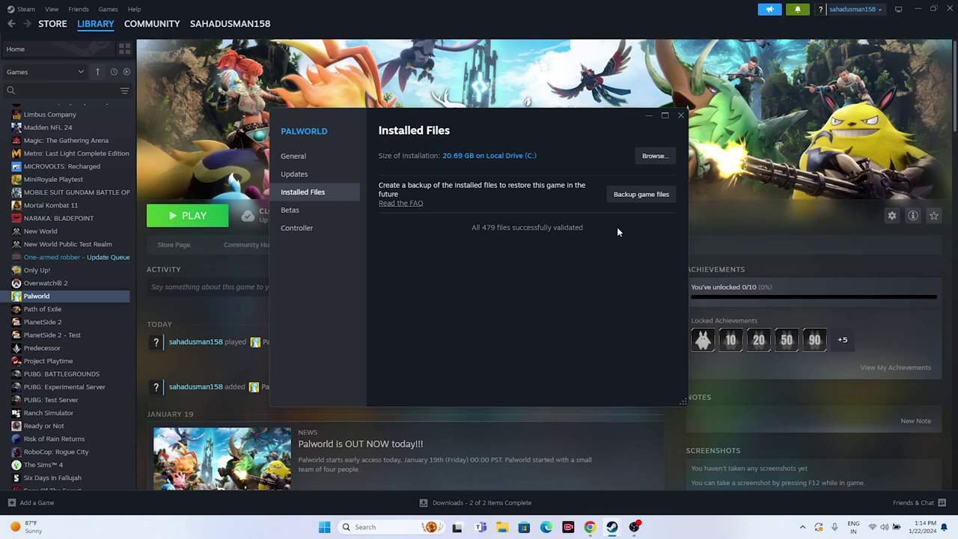
click(680, 116)
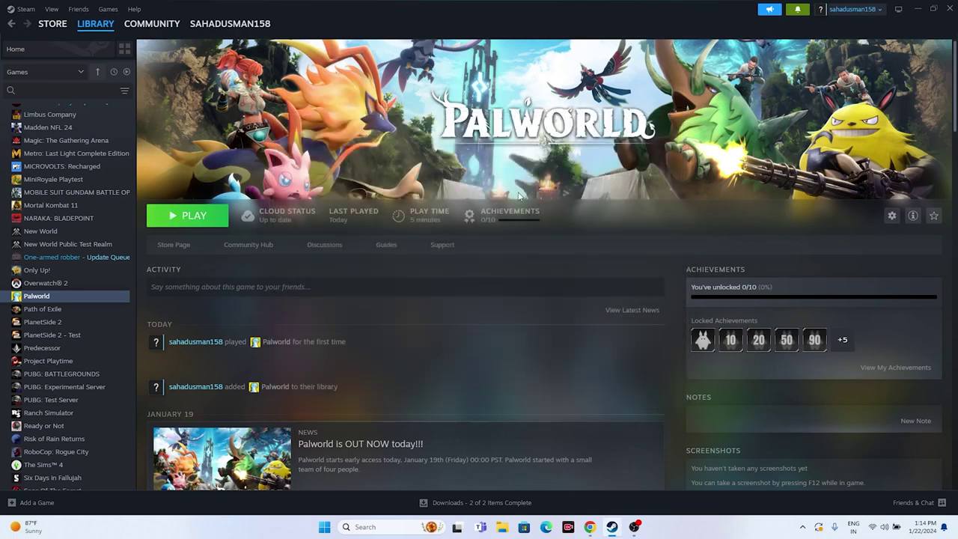